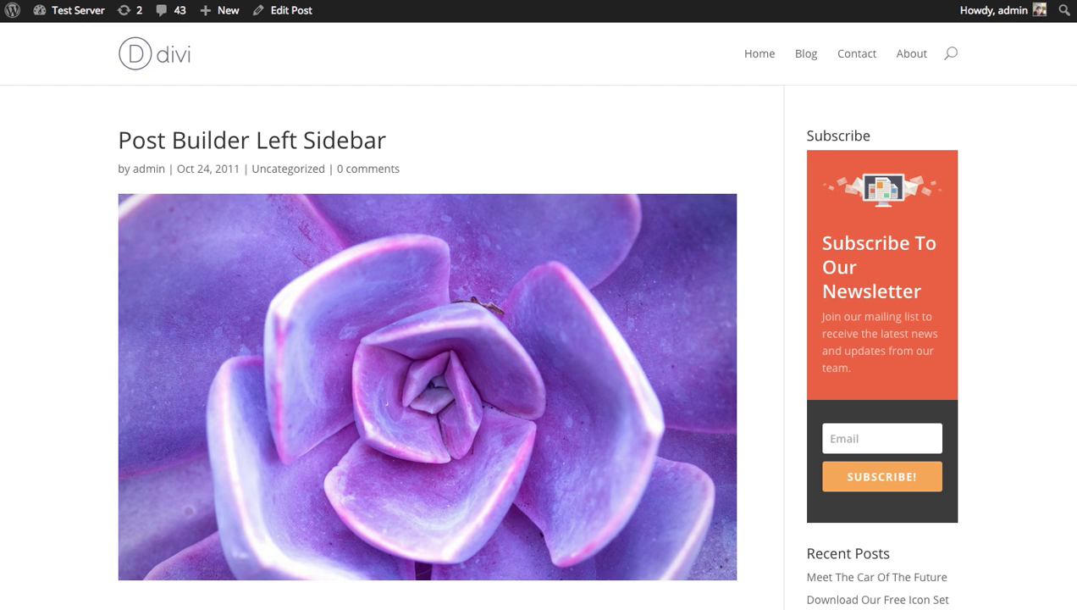
Review the blog post page and the newsletter subscribe widget in its sidebar.
scroll(1072, 308, "down", 10)
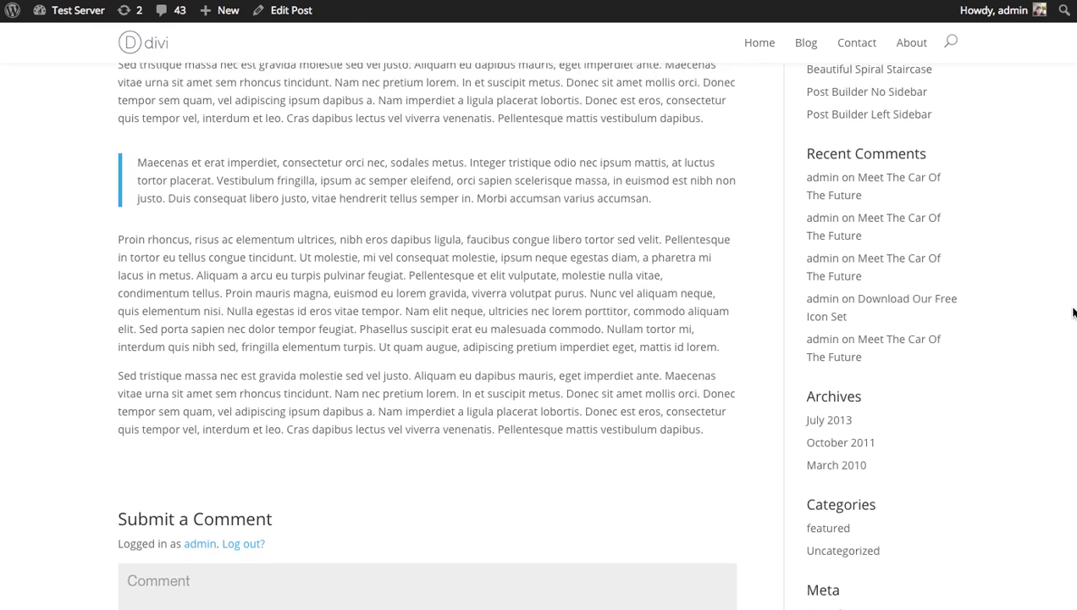
scroll(1073, 307, "up", 7)
scroll(878, 328, "up", 2)
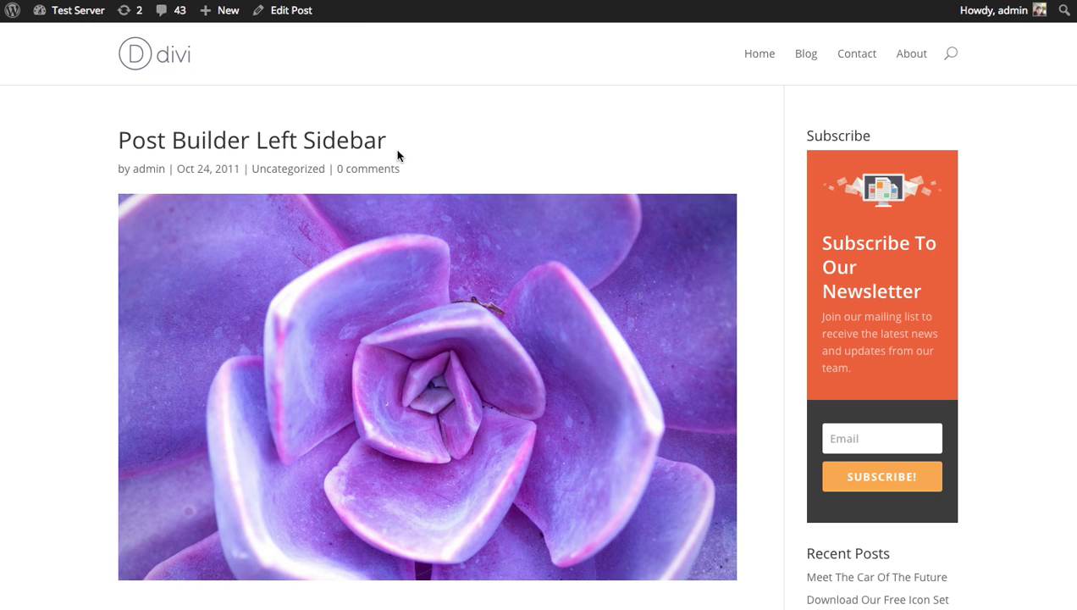
Delete the Bloom "Subscribe" widget from the site's Sidebar widget area.
mouse_move(59, 12)
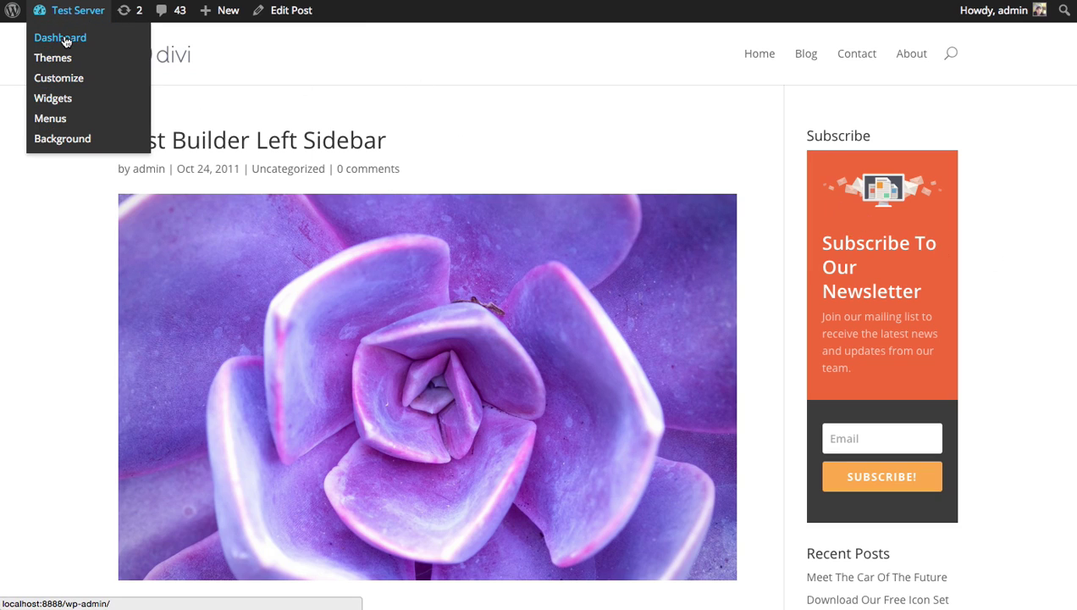
left_click(65, 40)
mouse_move(75, 307)
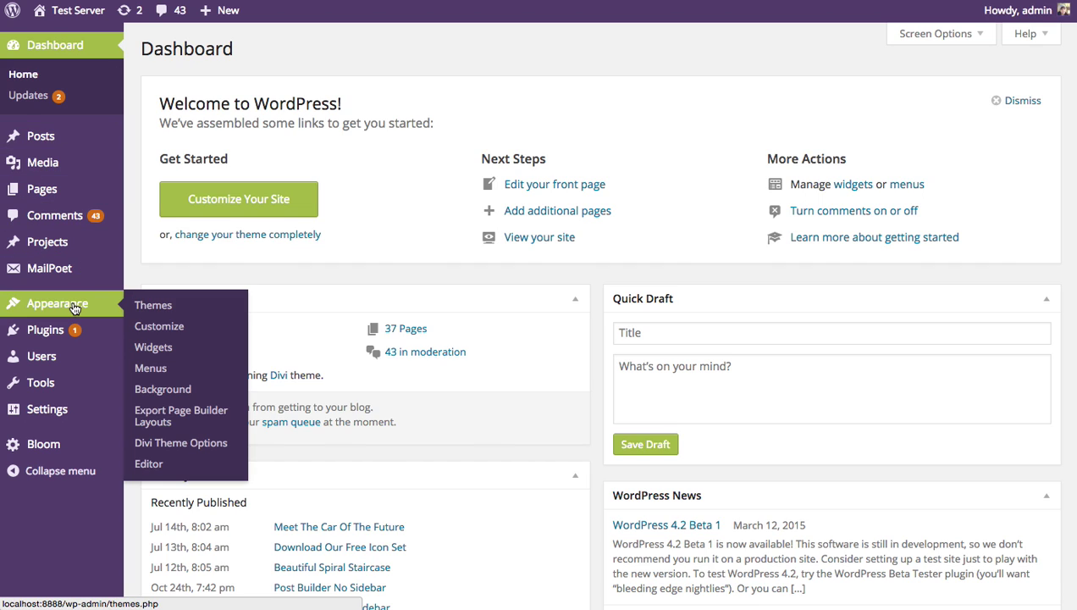
left_click(155, 350)
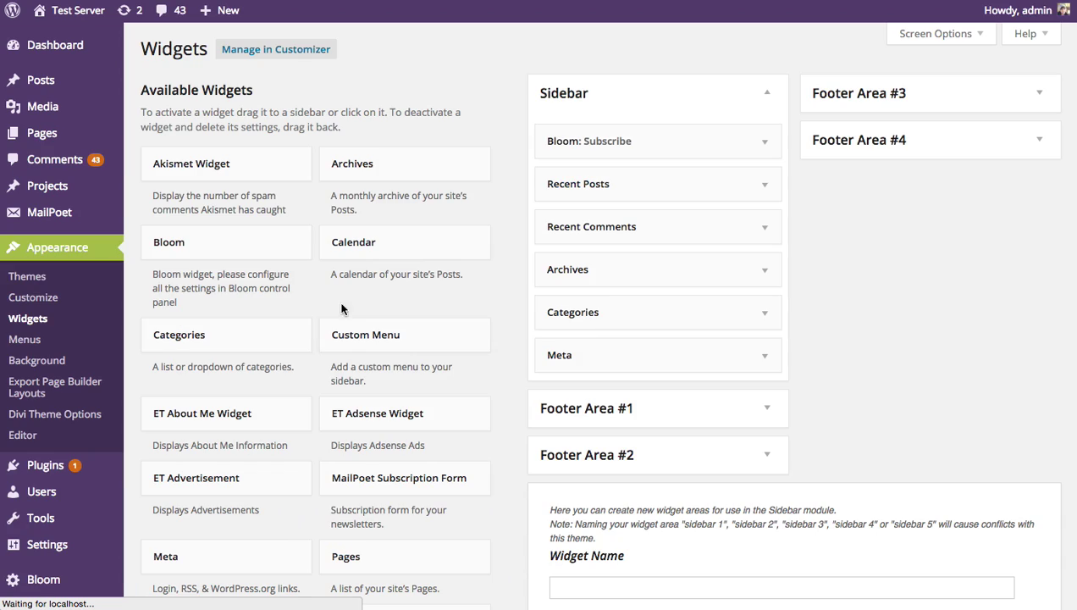
left_click(766, 142)
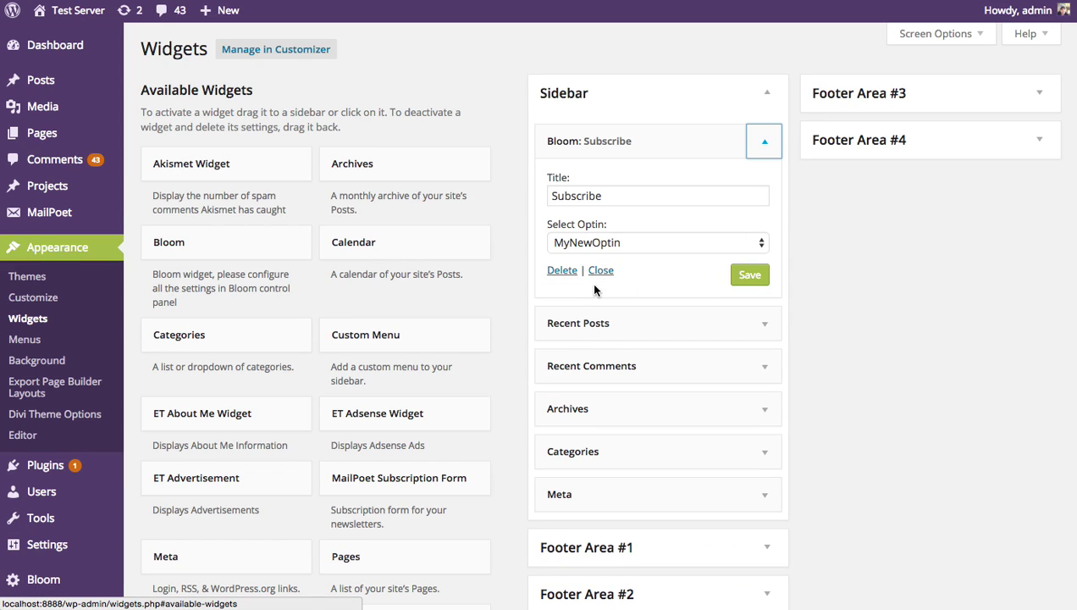
left_click(561, 270)
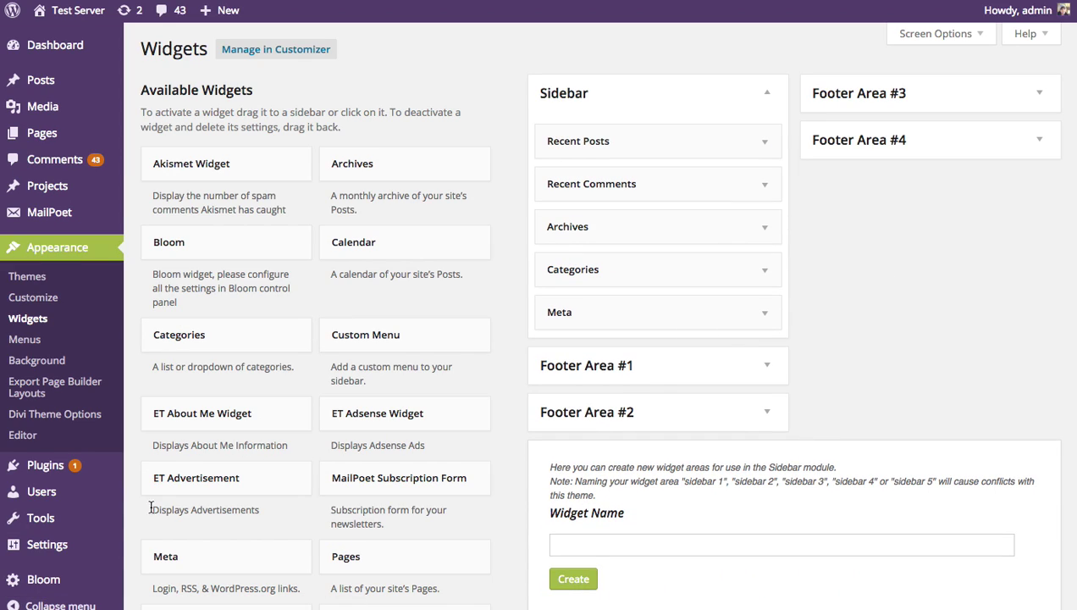
Delete the active optin MyNewOptin from Bloom's optin forms.
scroll(95, 551, "down", 2)
mouse_move(94, 555)
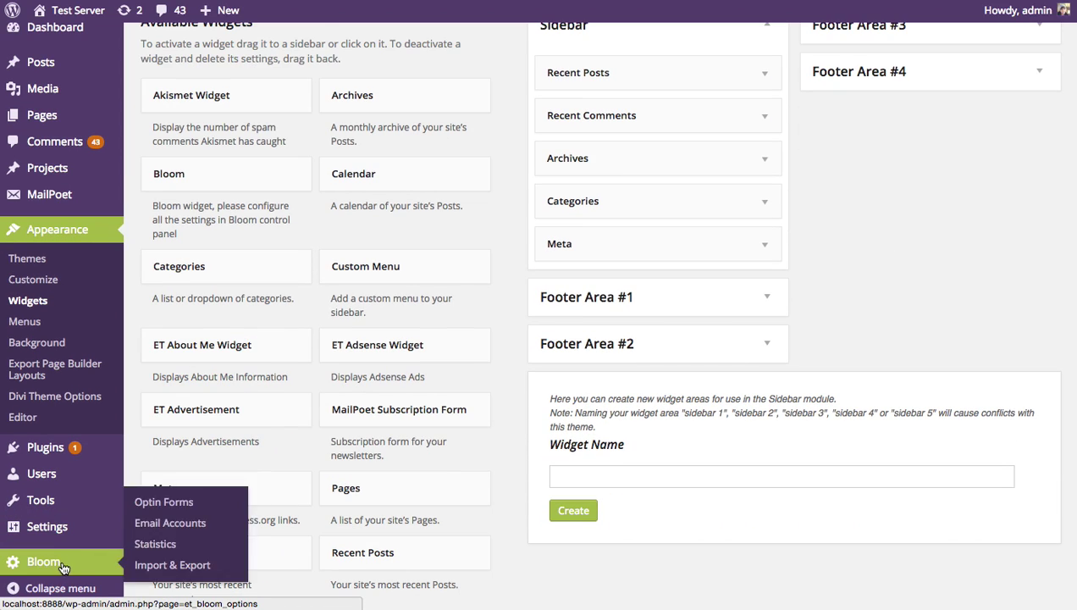
left_click(165, 502)
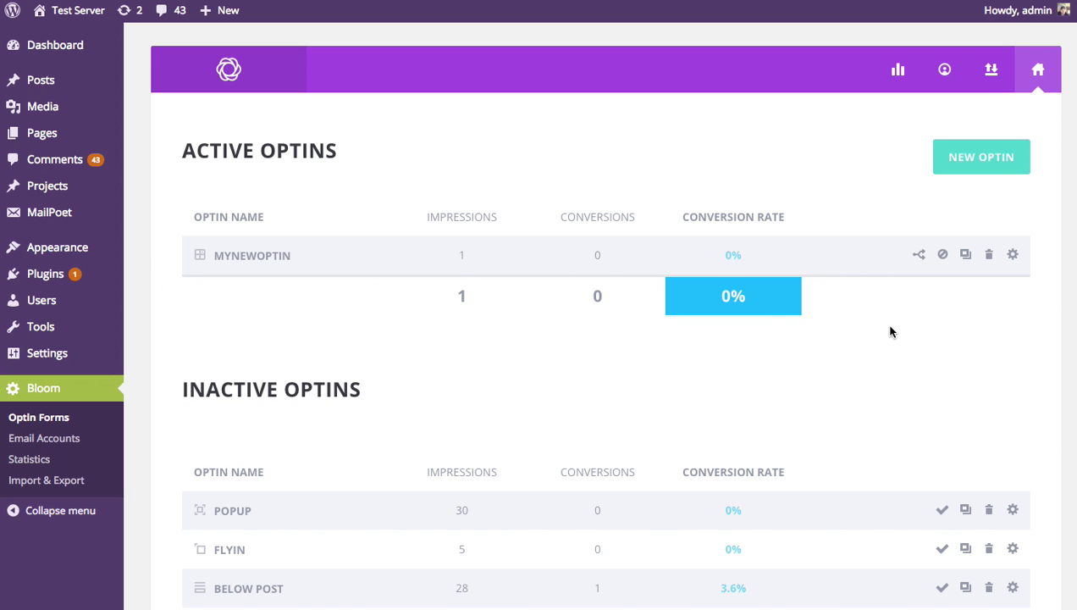
left_click(990, 257)
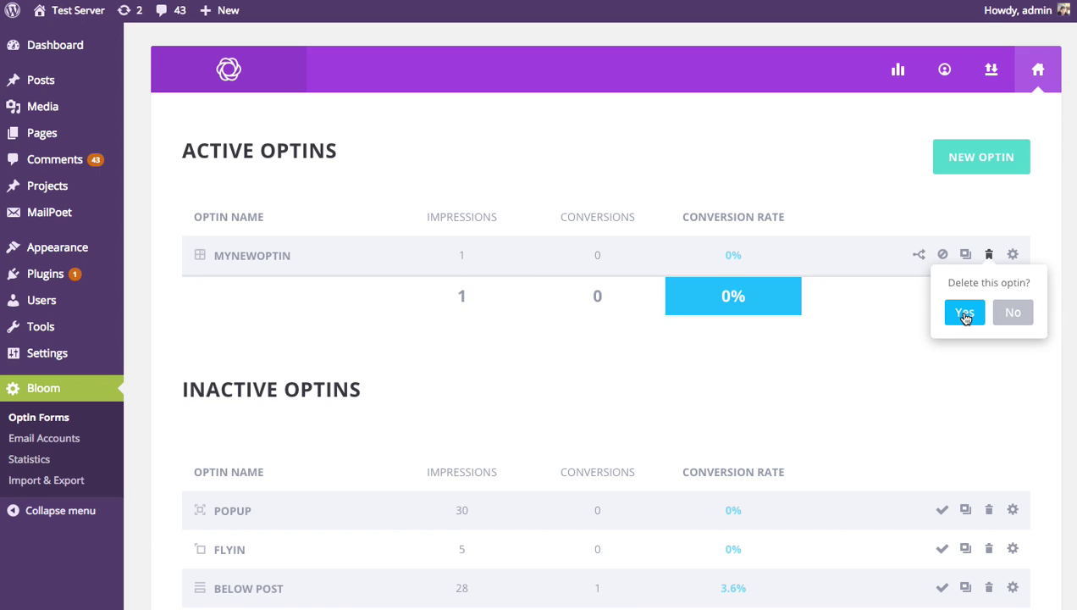
left_click(966, 313)
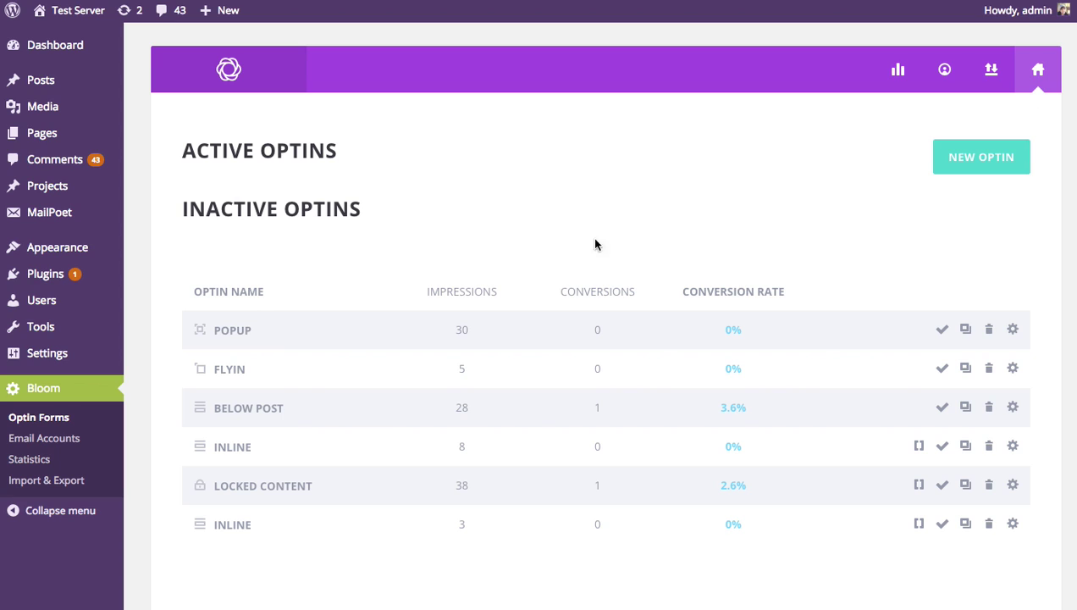
Examine the email provider accounts and their lists that are connected to Bloom.
left_click(944, 71)
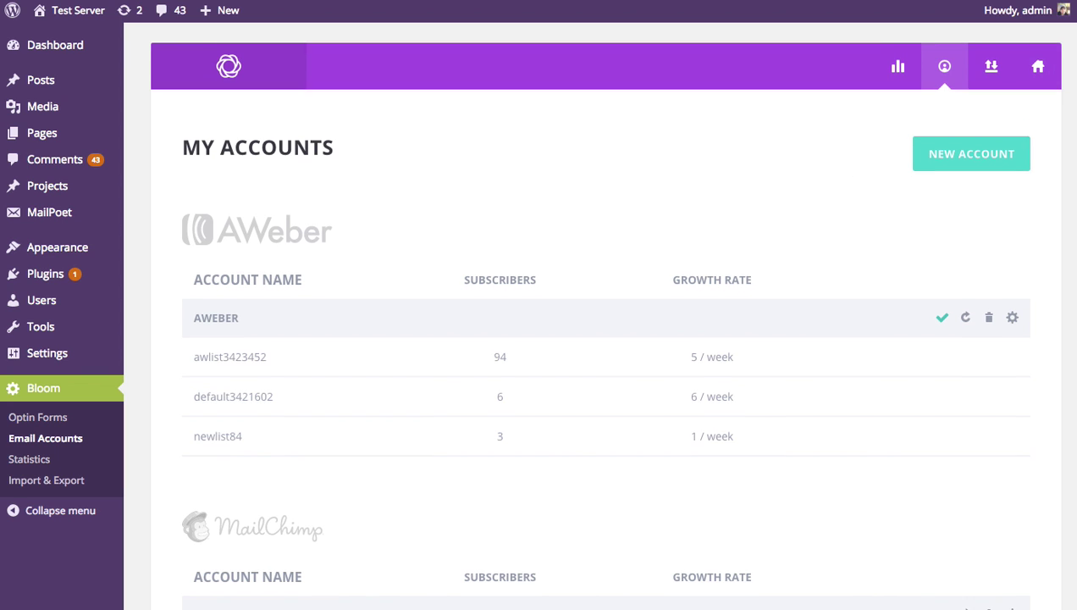
scroll(593, 339, "down", 3)
scroll(593, 339, "down", 10)
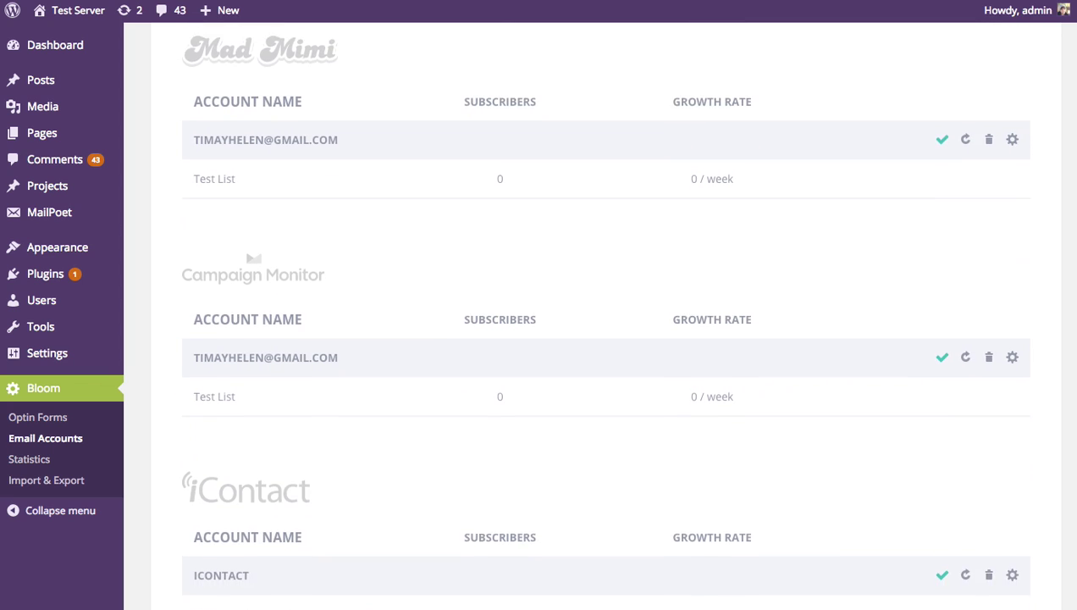
scroll(593, 338, "up", 6)
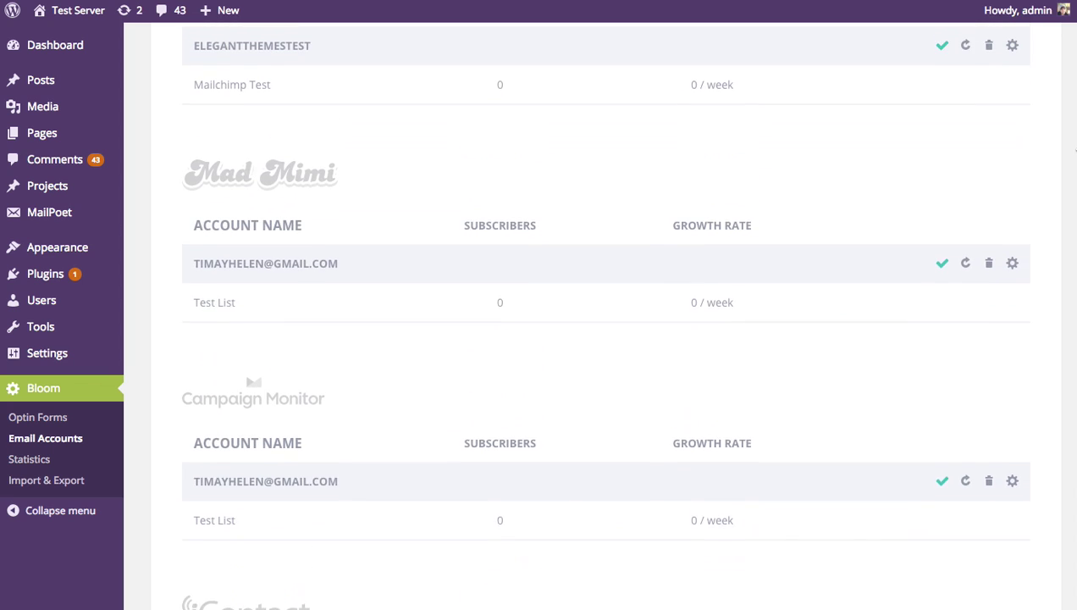
scroll(592, 338, "up", 4)
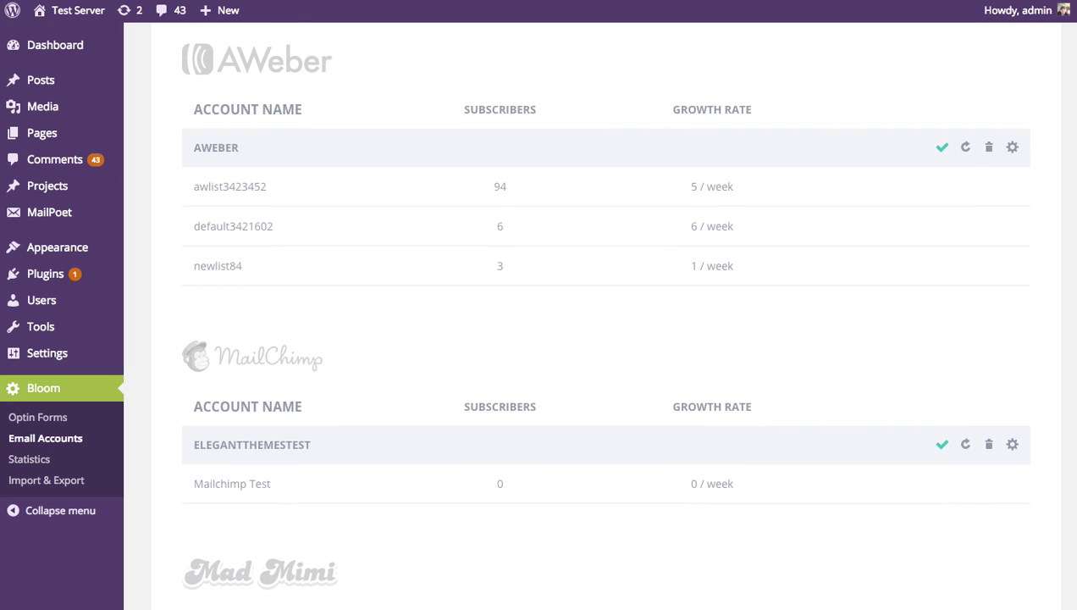
scroll(711, 202, "up", 3)
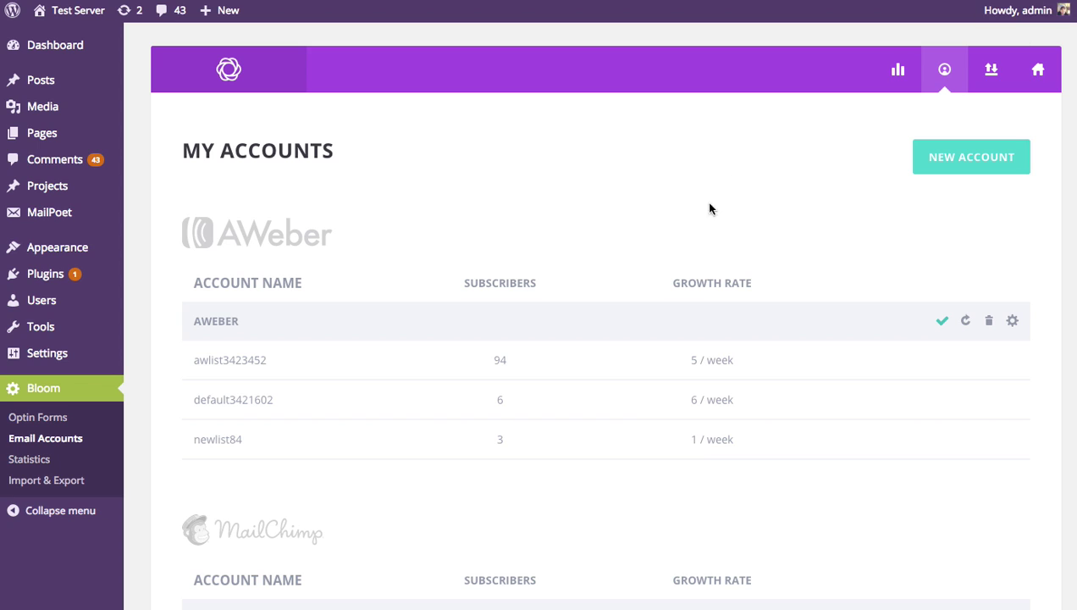
Create a new optin of the Widget type and name it "Widget".
left_click(1035, 71)
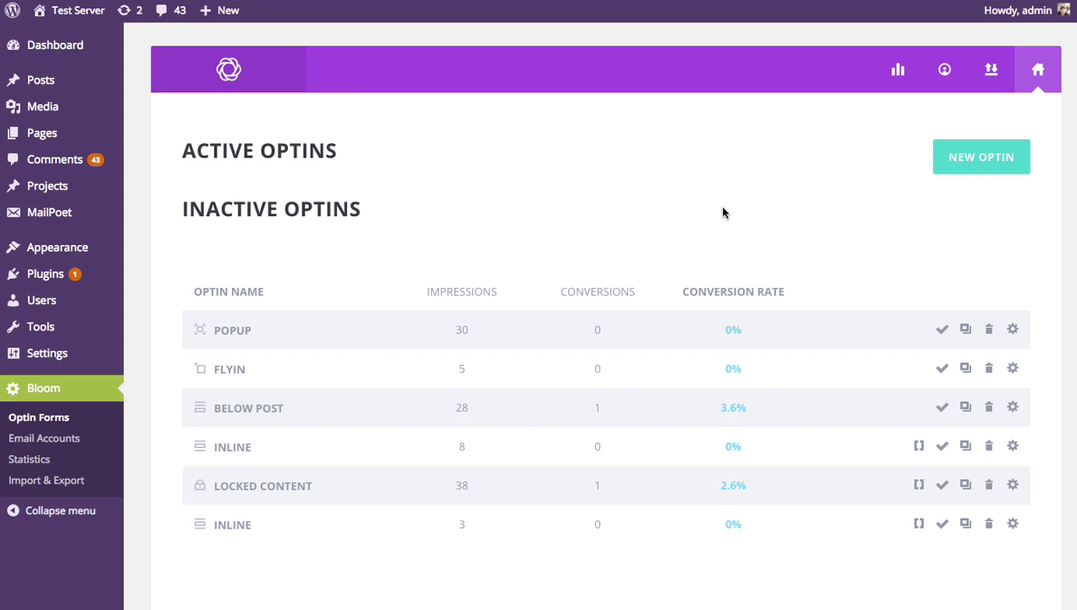
left_click(968, 163)
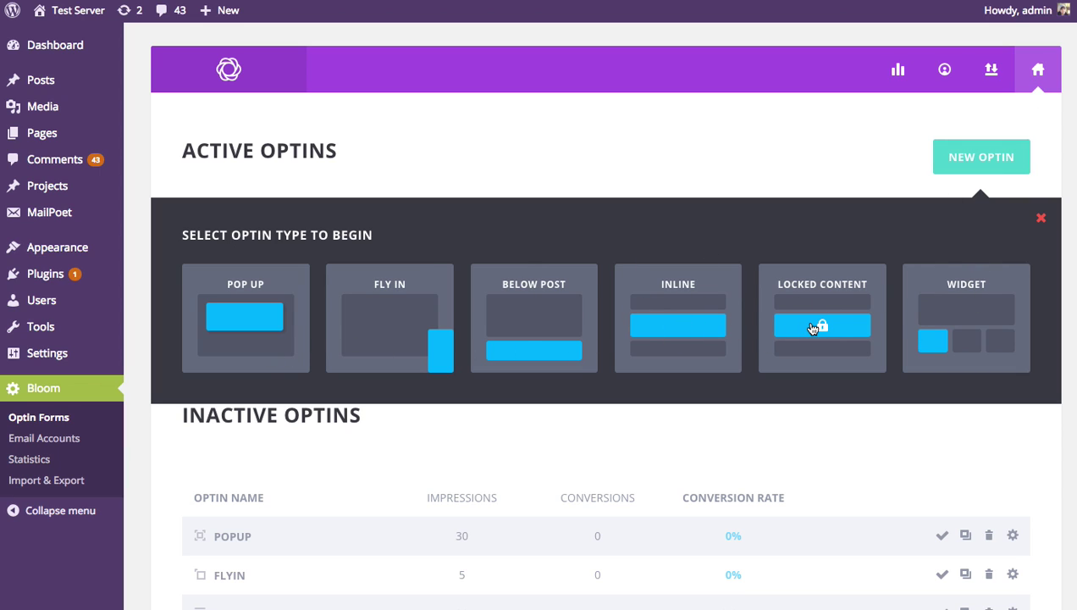
left_click(978, 314)
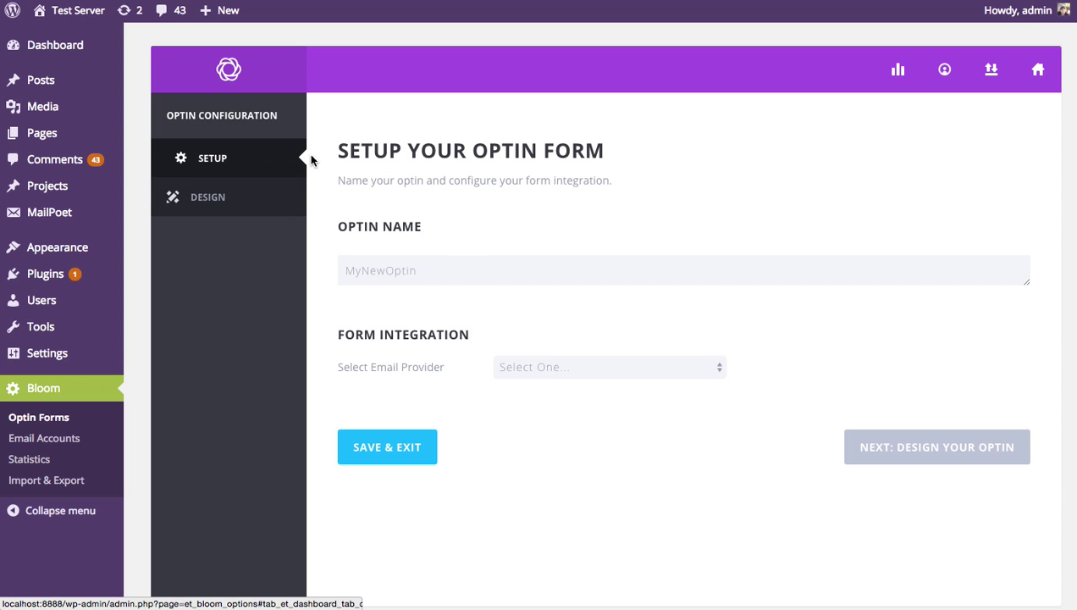
double_click(418, 267)
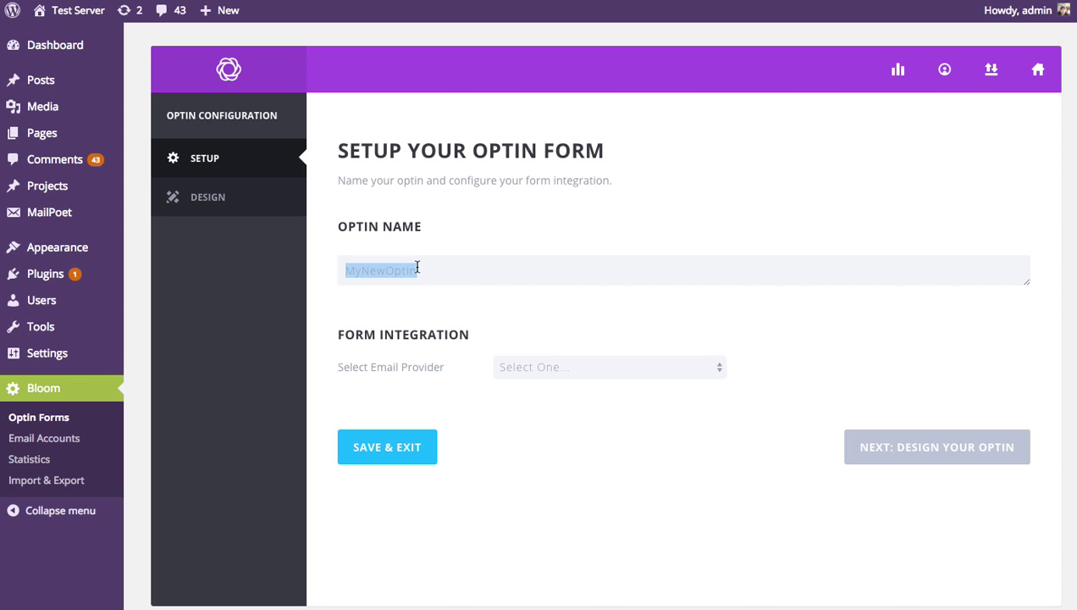
type("Widget")
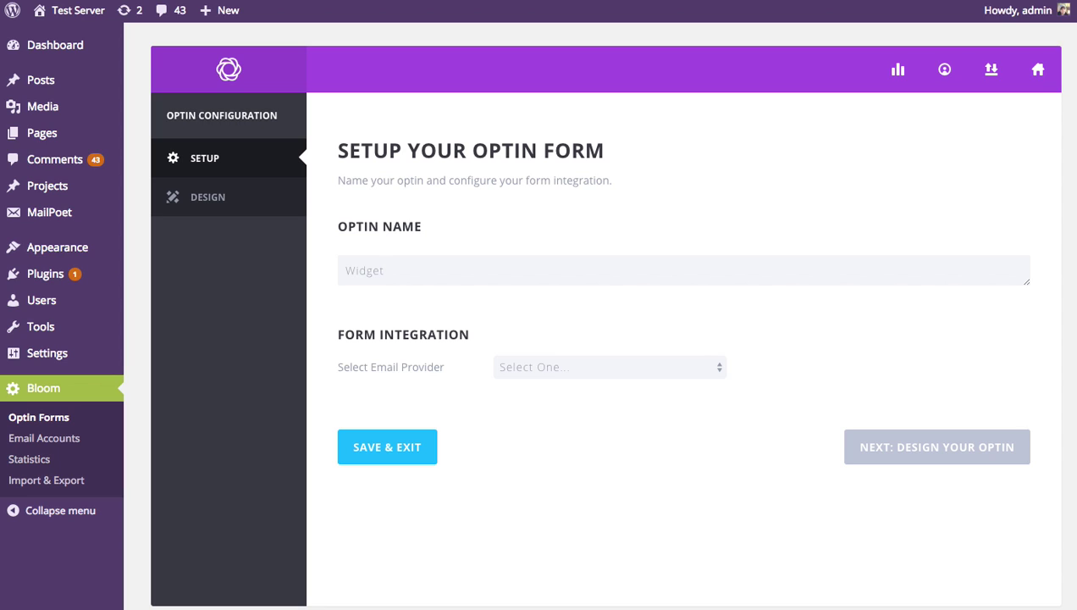
Connect the optin to provider AWeber, account AWeber and email list awlist3423452, and proceed to its design.
left_click(575, 368)
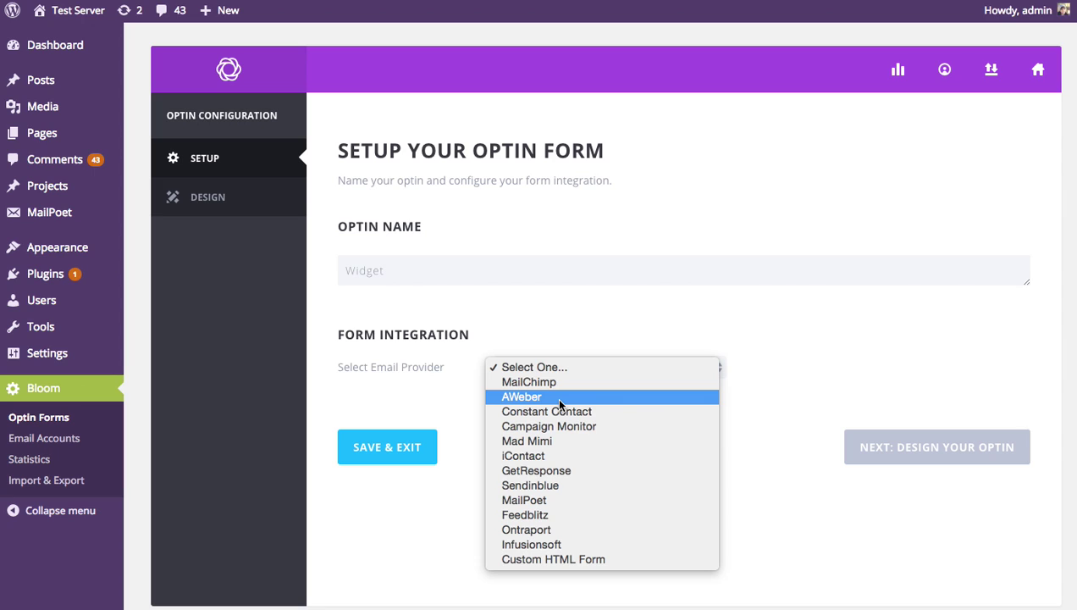
left_click(558, 396)
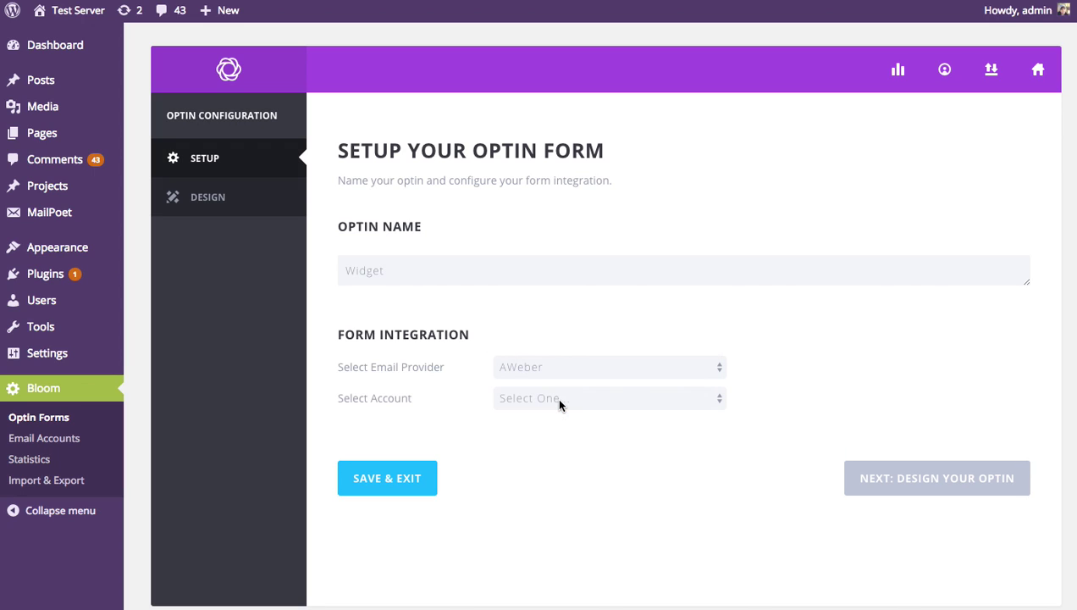
left_click(559, 404)
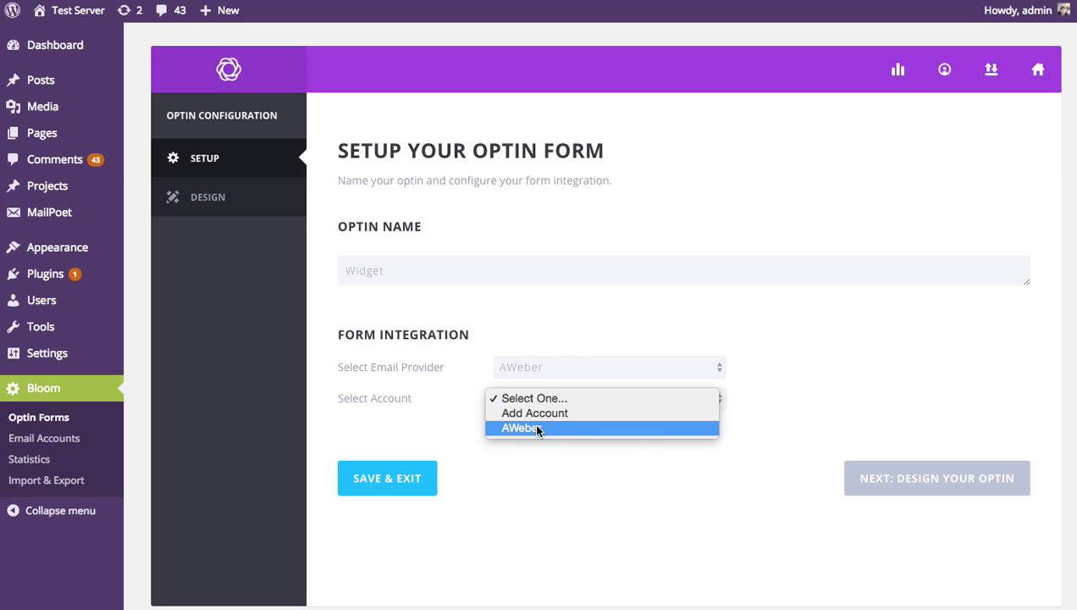
left_click(536, 432)
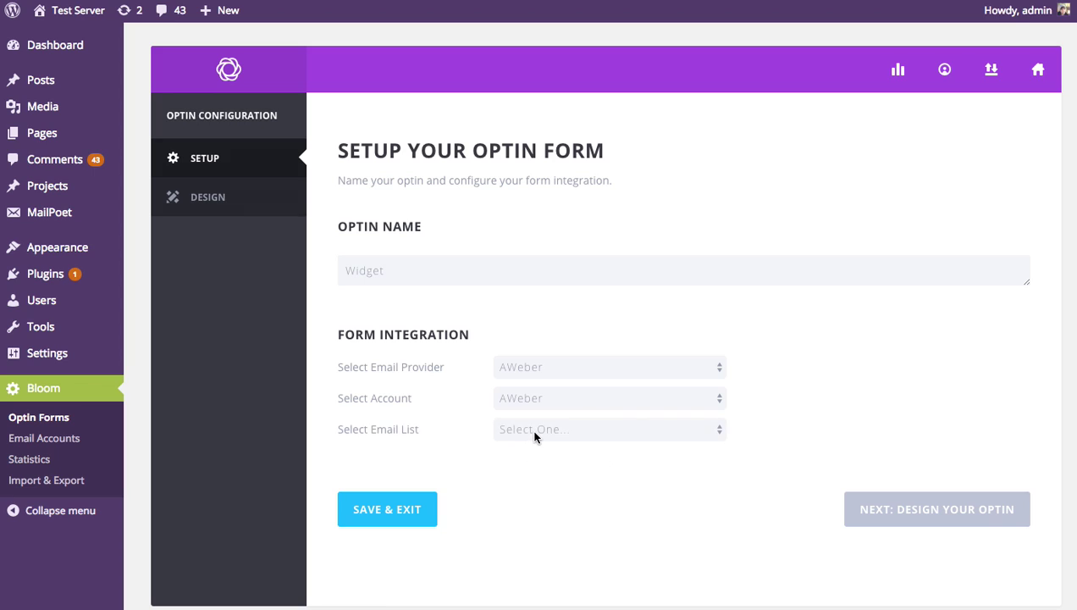
left_click(535, 433)
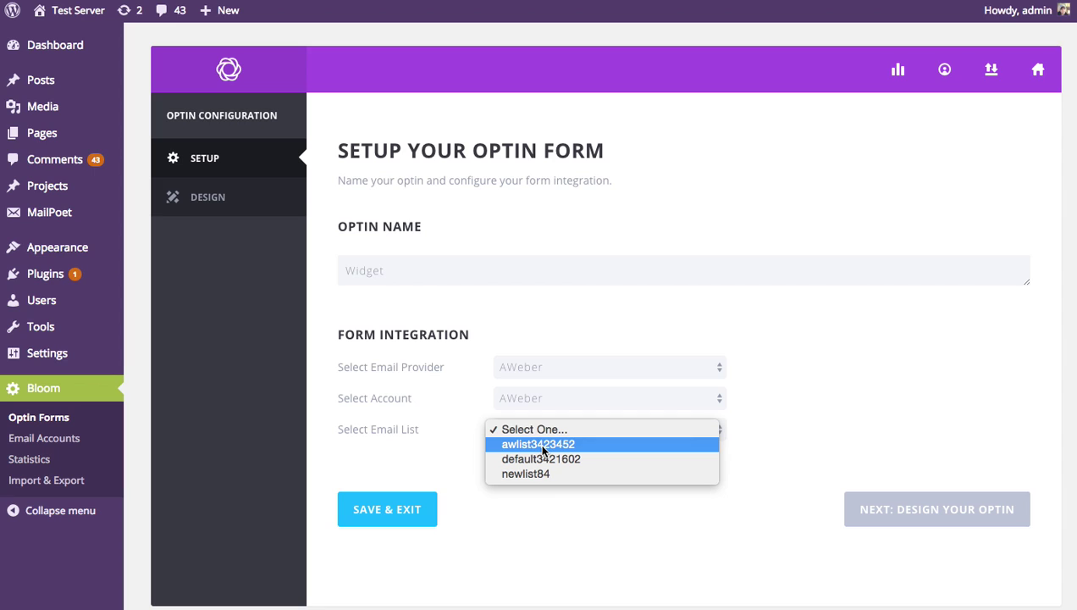
left_click(543, 451)
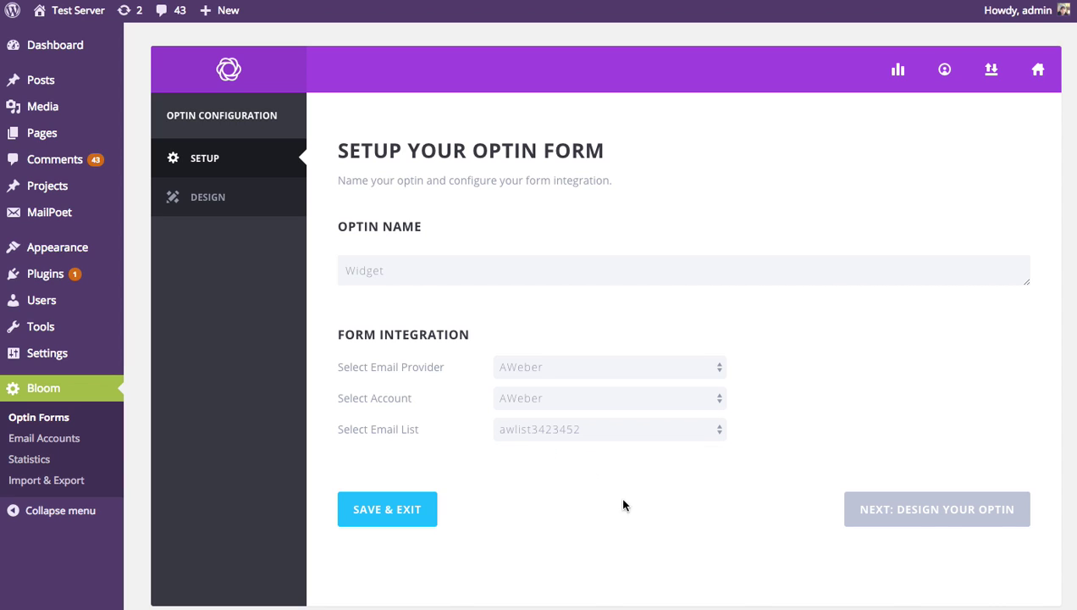
left_click(909, 509)
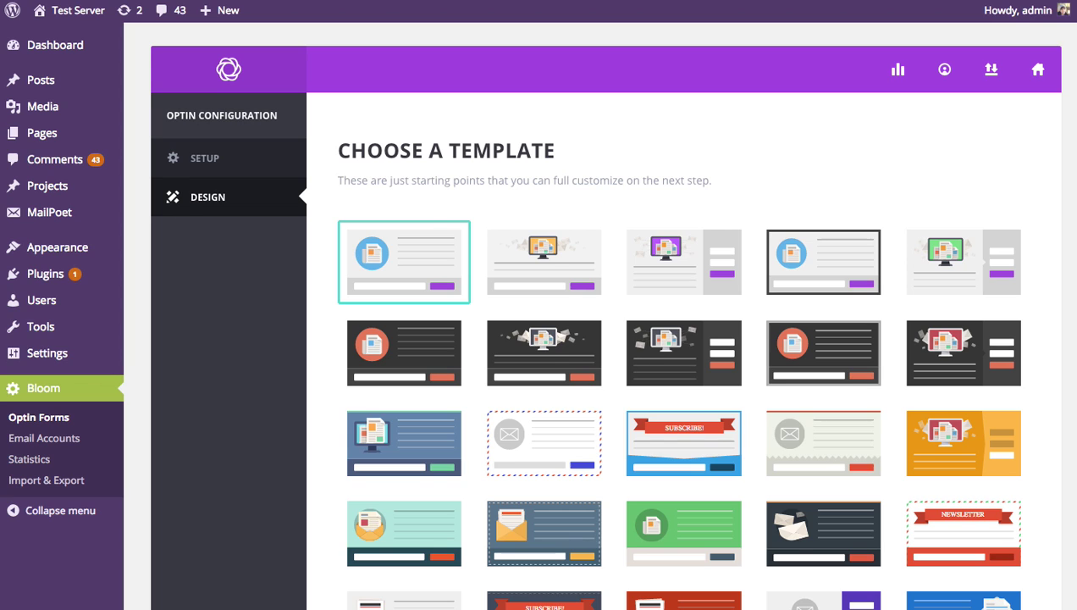
Browse the gallery of optin templates to compare the available layouts and colour schemes.
scroll(677, 338, "down", 5)
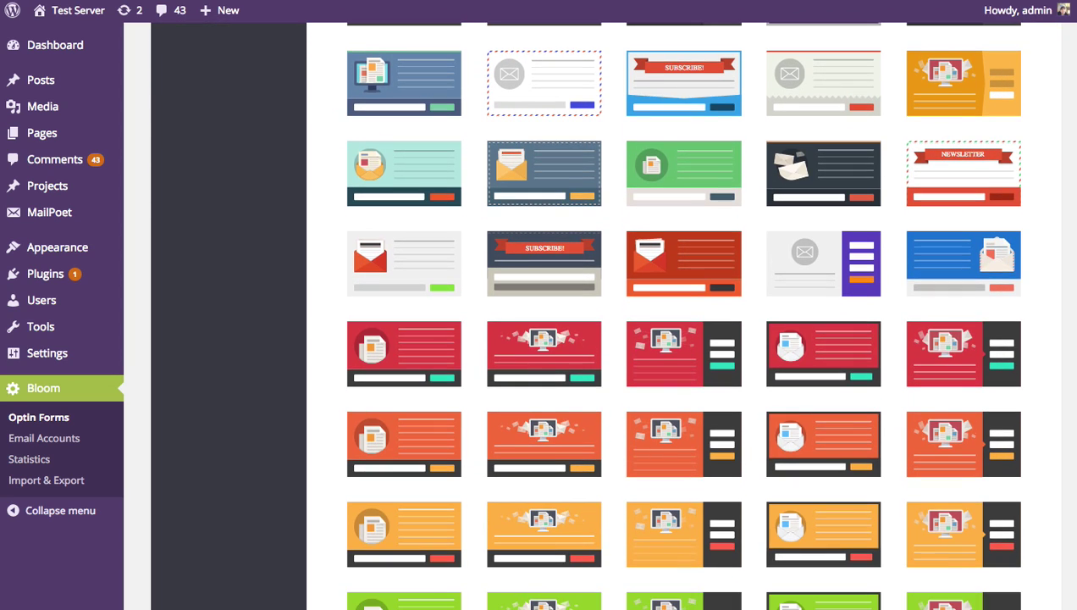
scroll(677, 314, "down", 2)
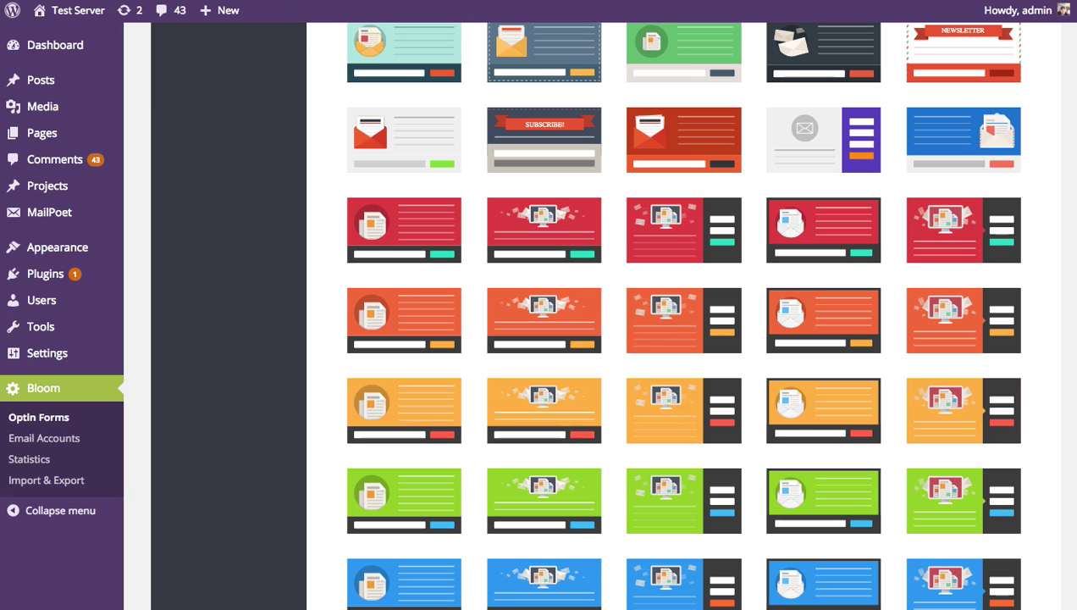
scroll(1073, 293, "down", 7)
scroll(1074, 293, "down", 5)
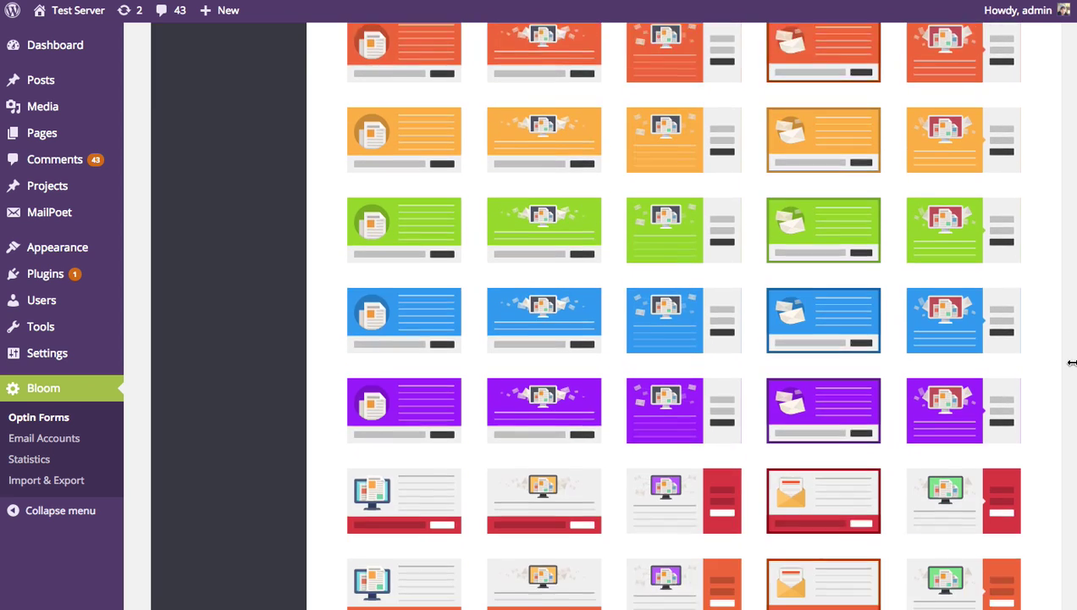
scroll(1069, 382, "down", 7)
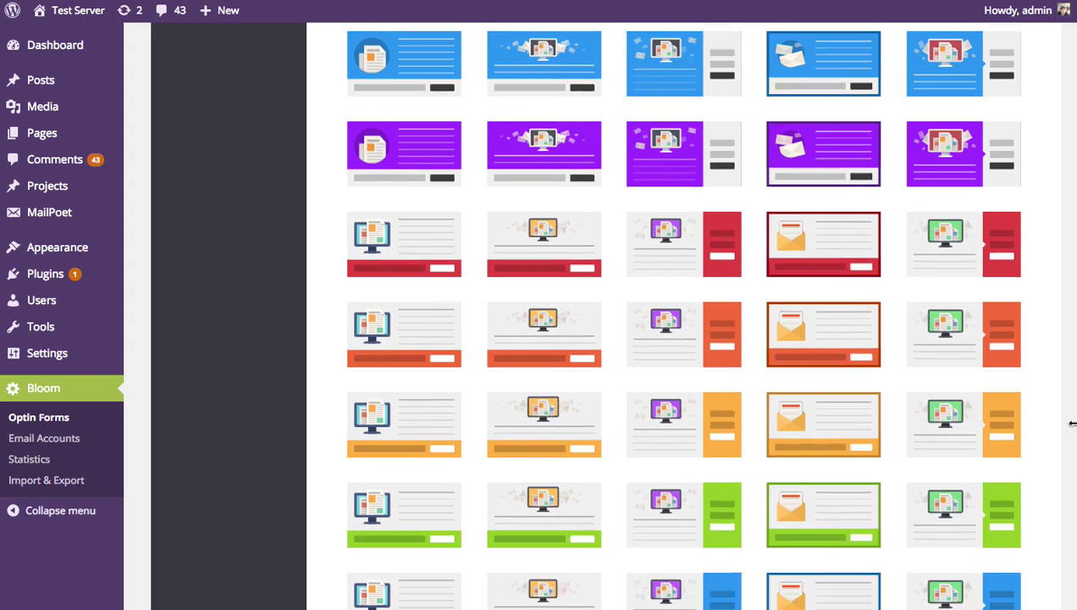
scroll(1065, 500, "up", 12)
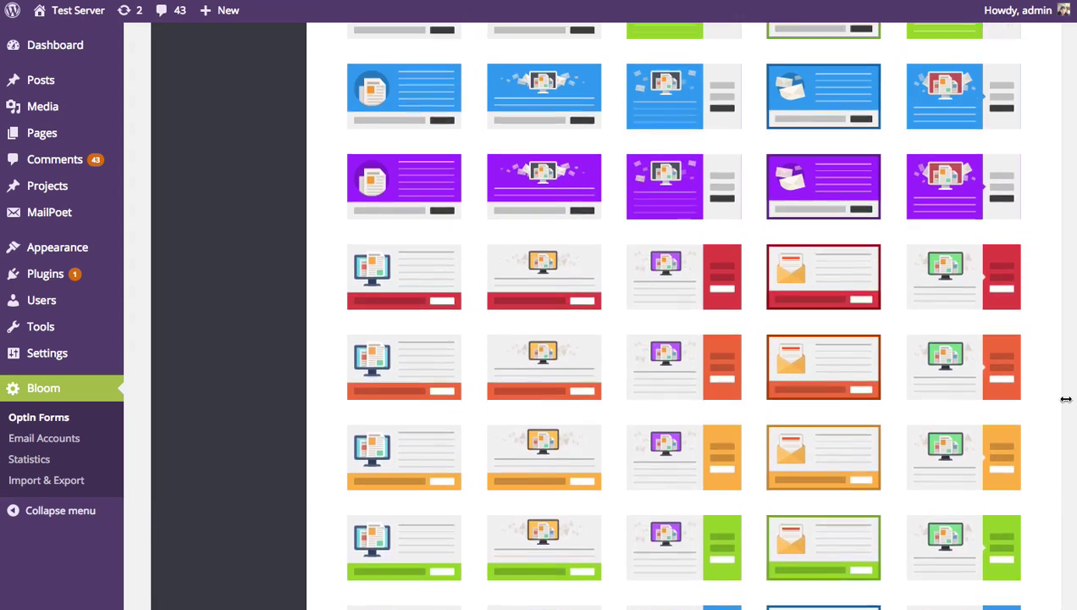
scroll(1051, 270, "up", 6)
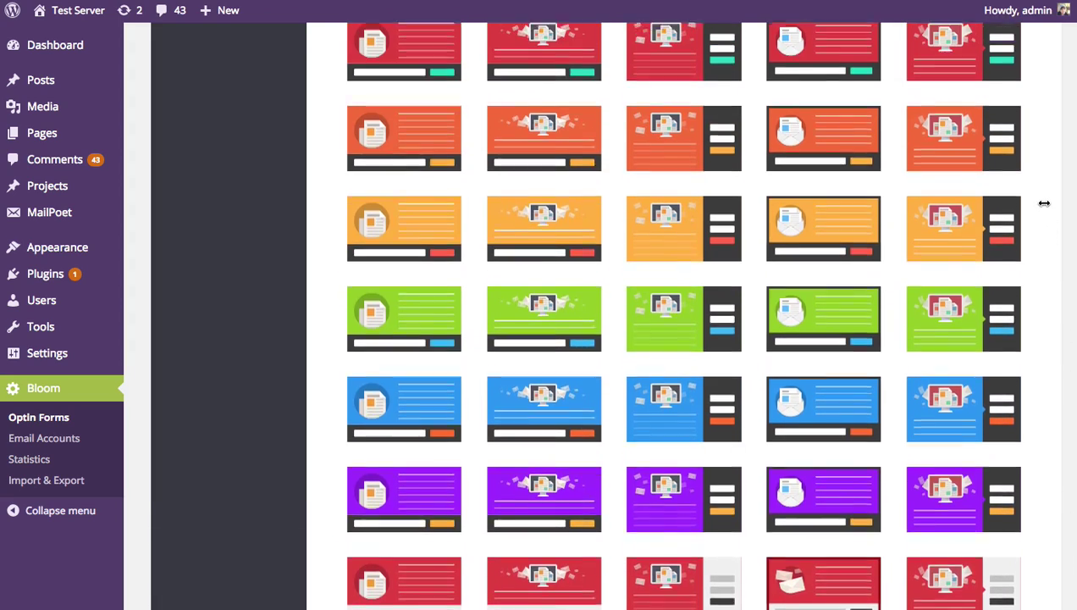
scroll(1037, 119, "up", 4)
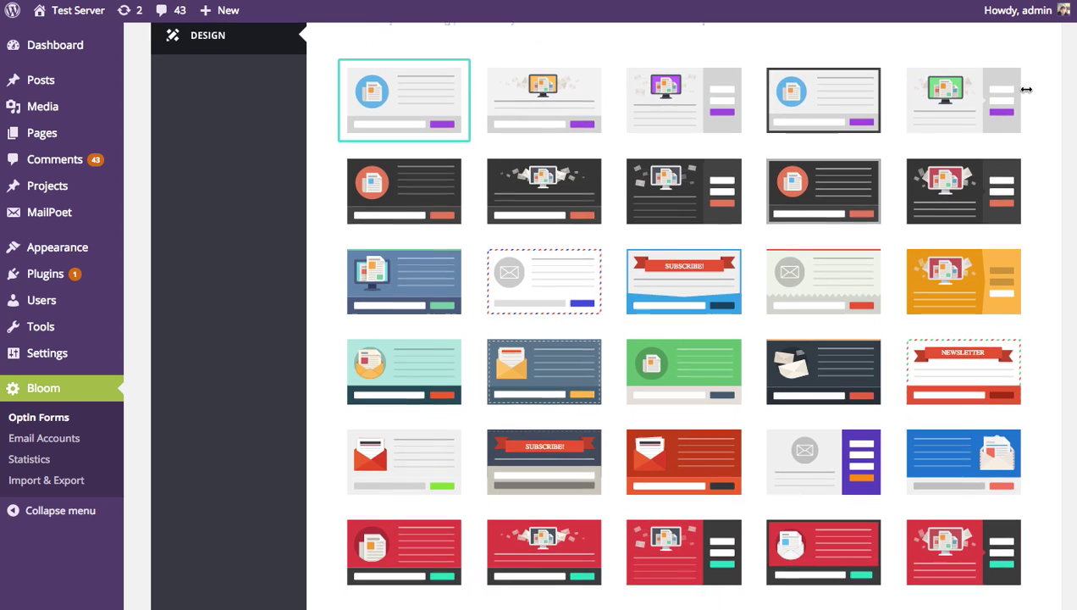
Select the orange optin template with a centred monitor illustration above the text and a dark form area, and proceed to customization.
scroll(1025, 88, "up", 2)
scroll(1016, 89, "down", 1)
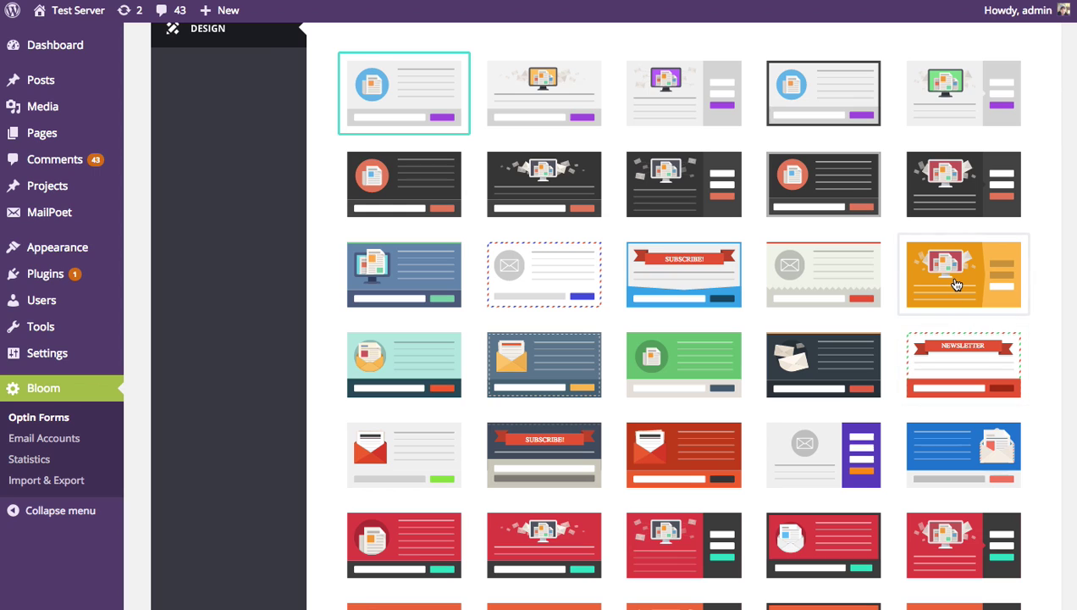
scroll(711, 213, "down", 1)
scroll(711, 214, "down", 3)
scroll(711, 212, "up", 2)
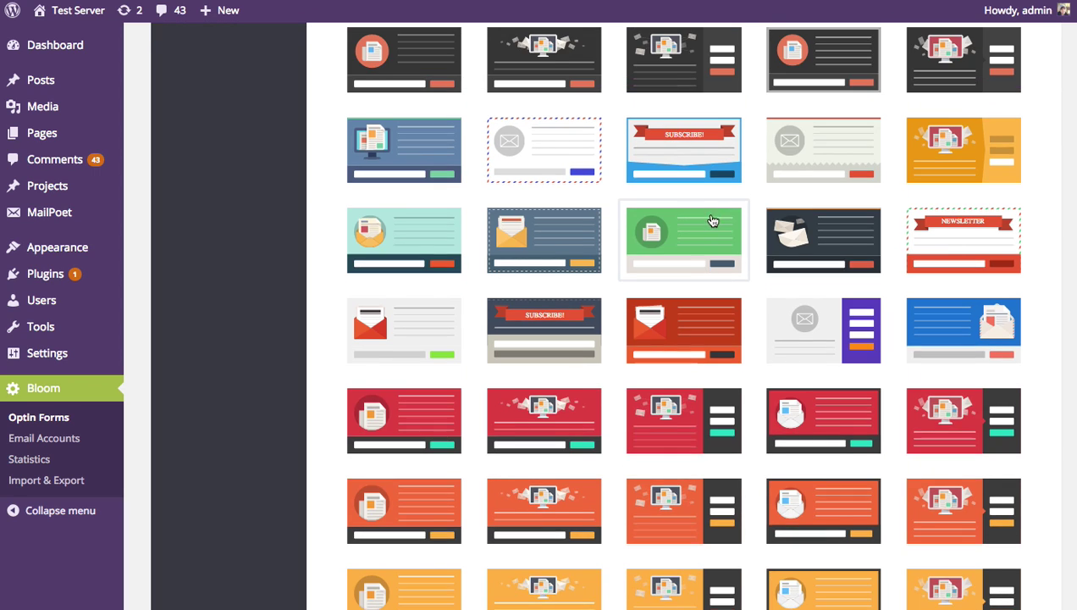
scroll(715, 229, "up", 2)
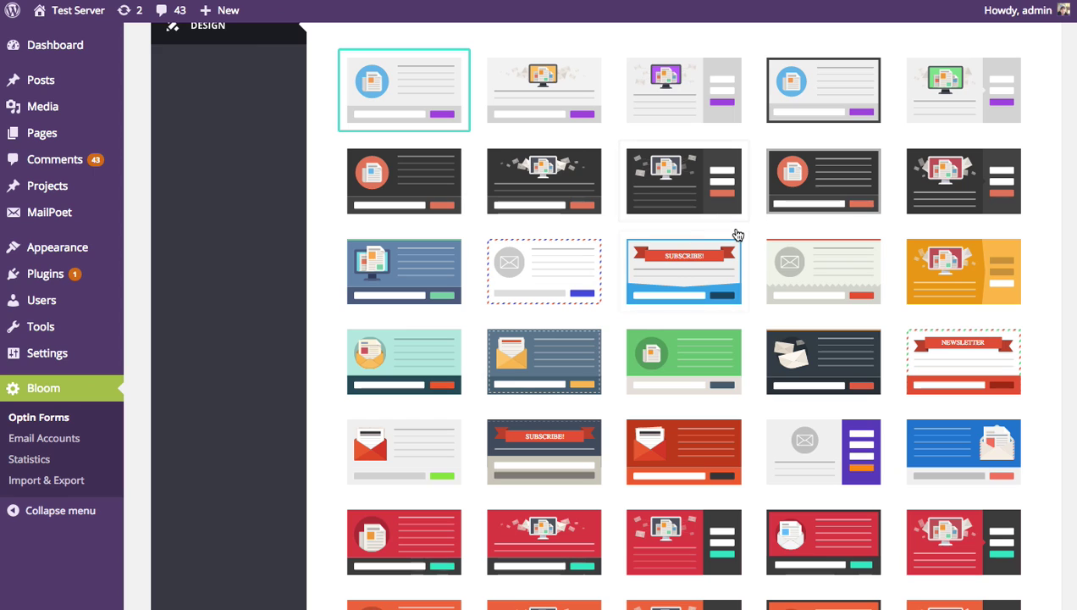
scroll(710, 240, "down", 6)
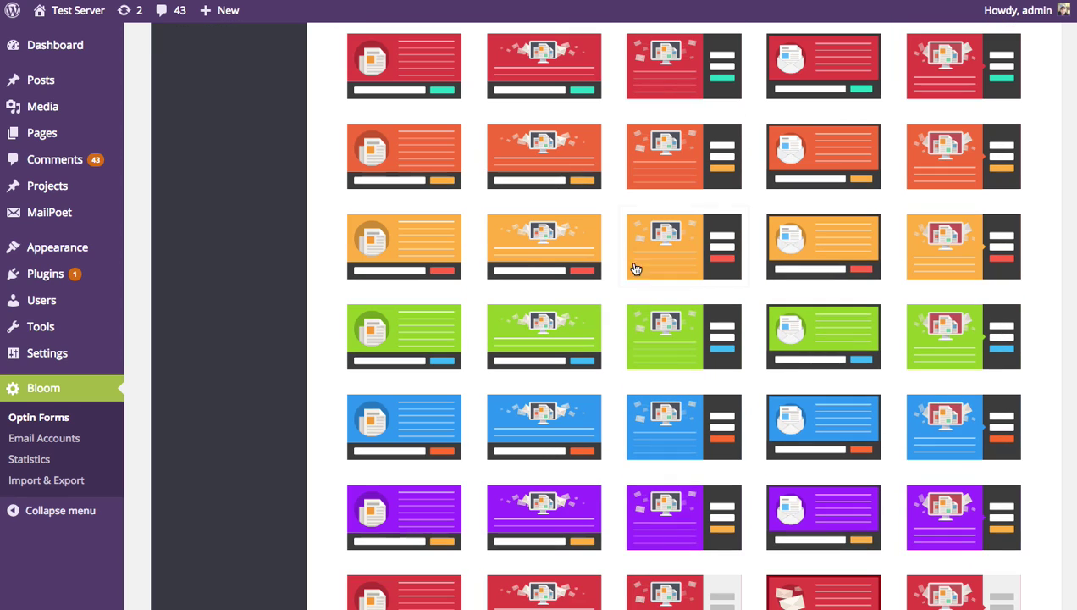
left_click(545, 246)
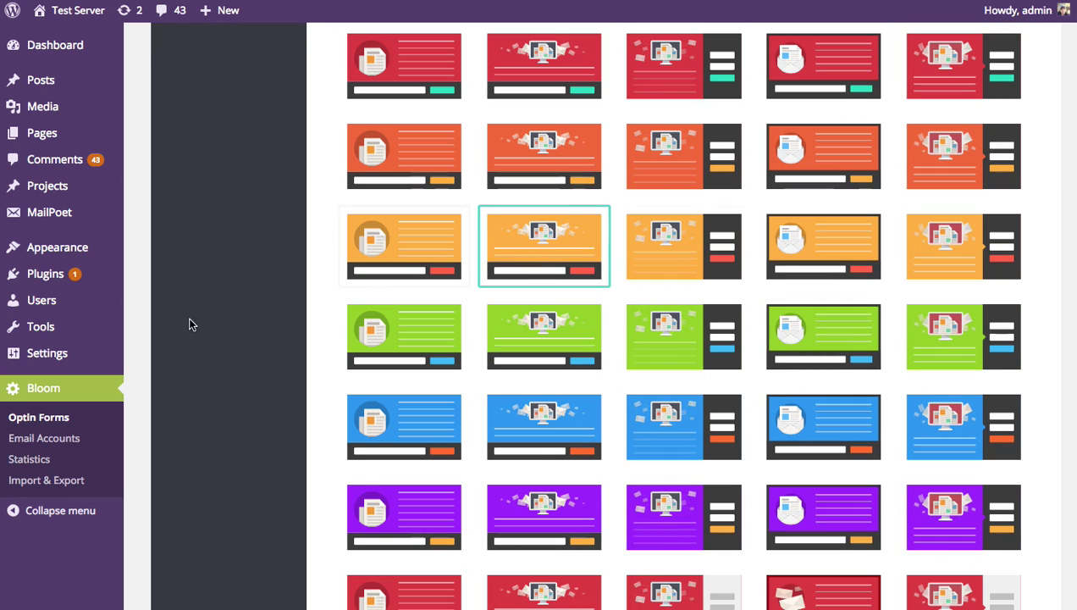
scroll(873, 336, "down", 11)
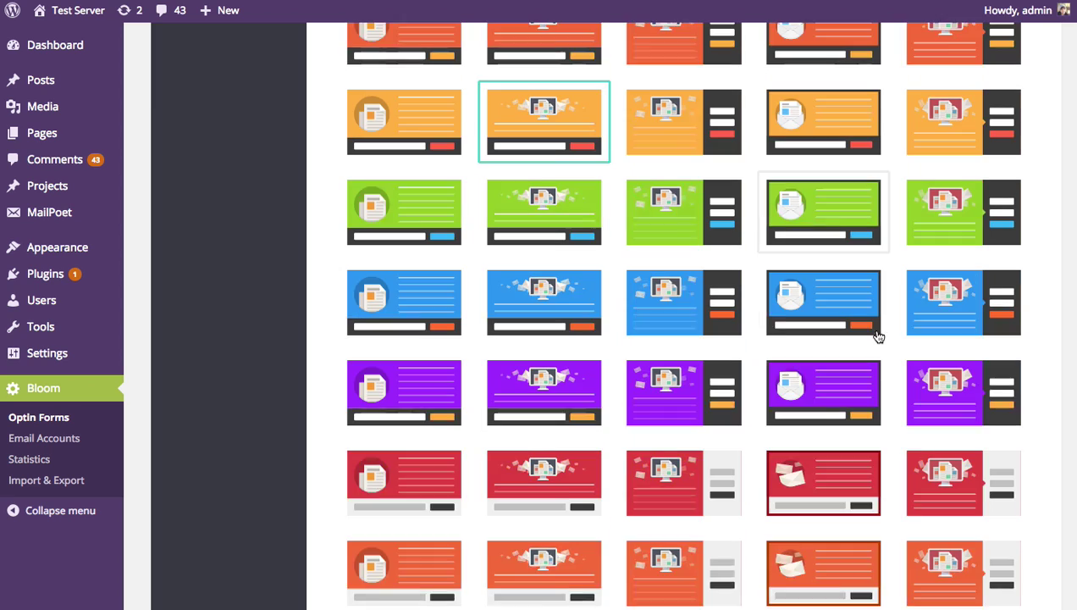
scroll(969, 347, "down", 5)
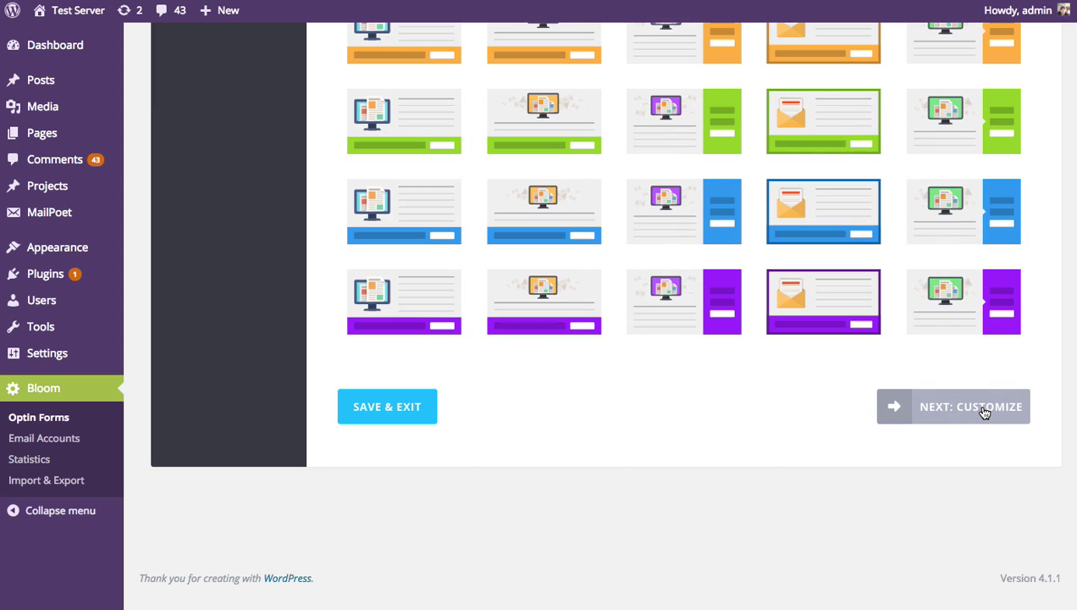
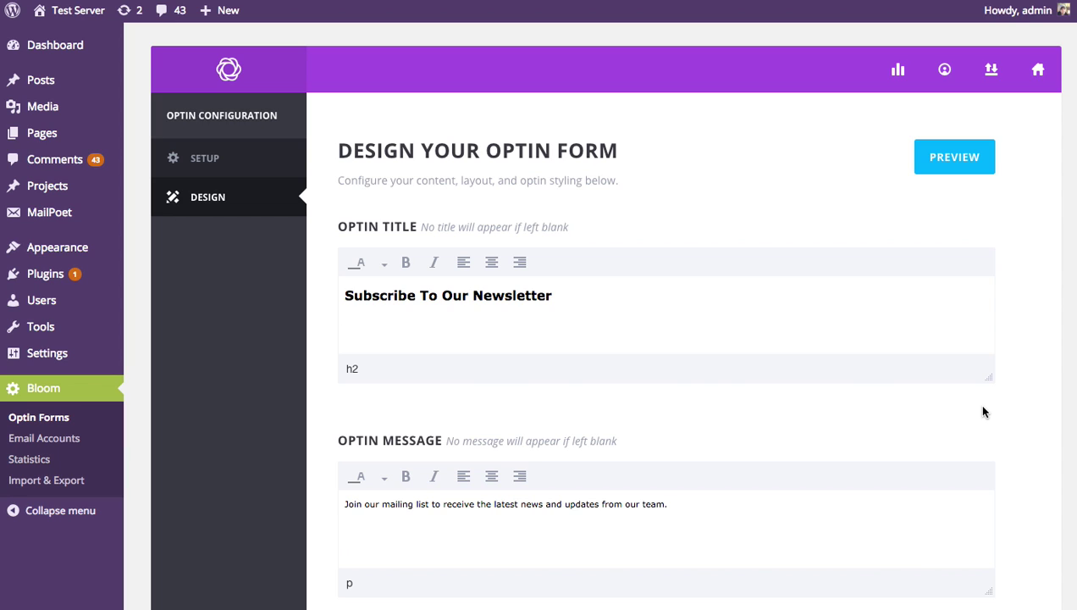
Look over the optin's title and message settings, and preview the selected template's design.
scroll(1050, 200, "down", 2)
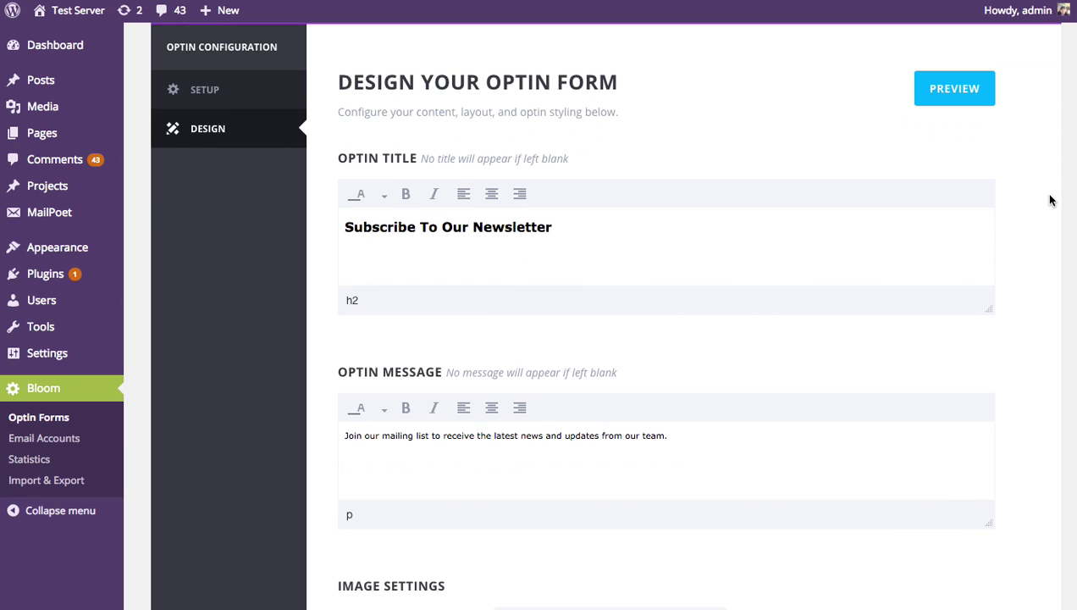
scroll(1048, 185, "down", 2)
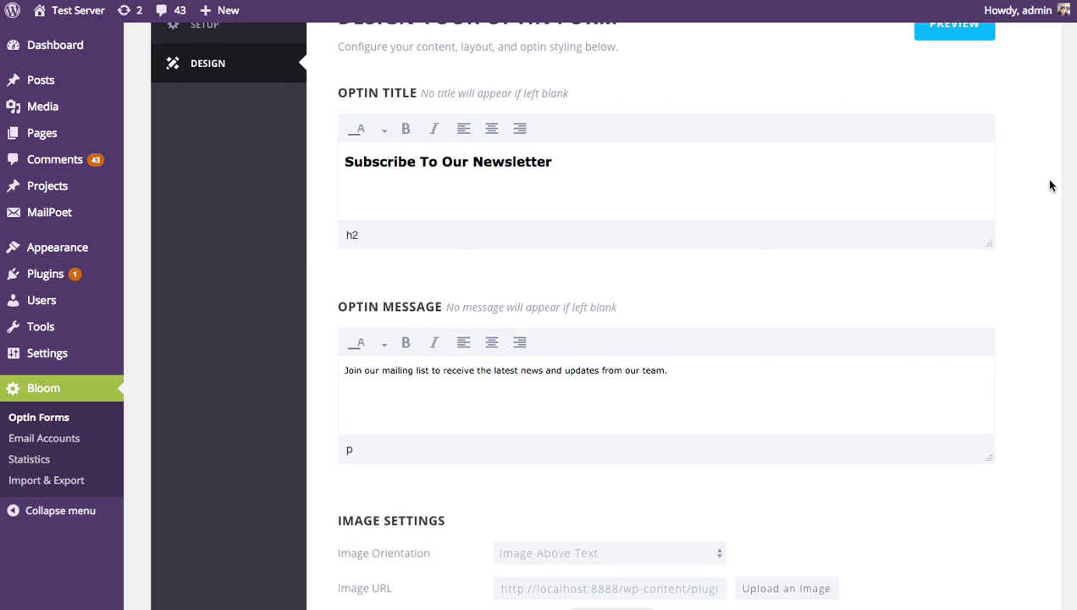
scroll(1048, 182, "up", 4)
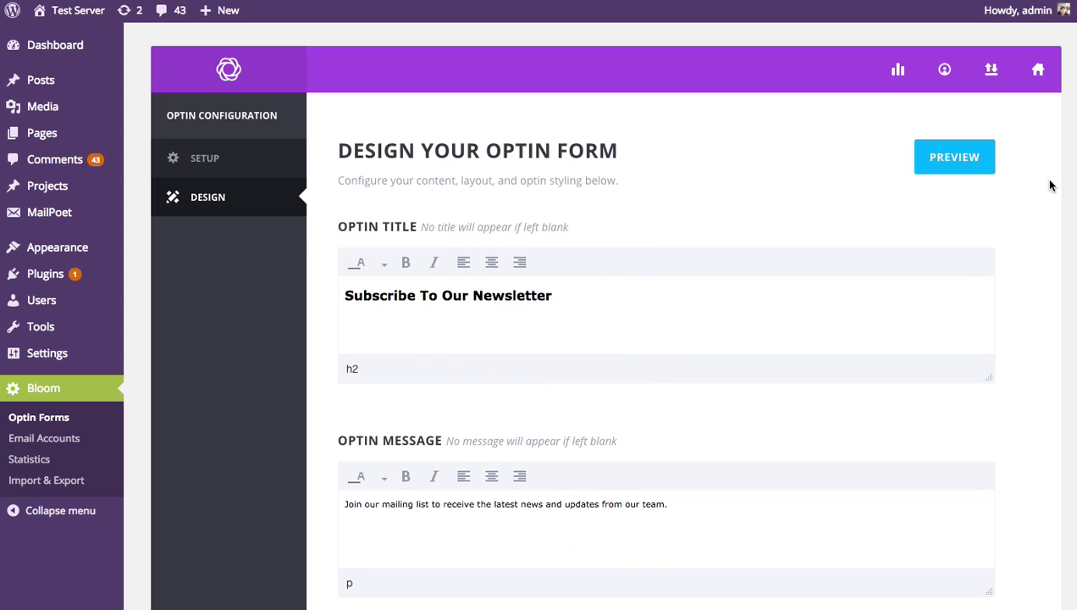
left_click(958, 162)
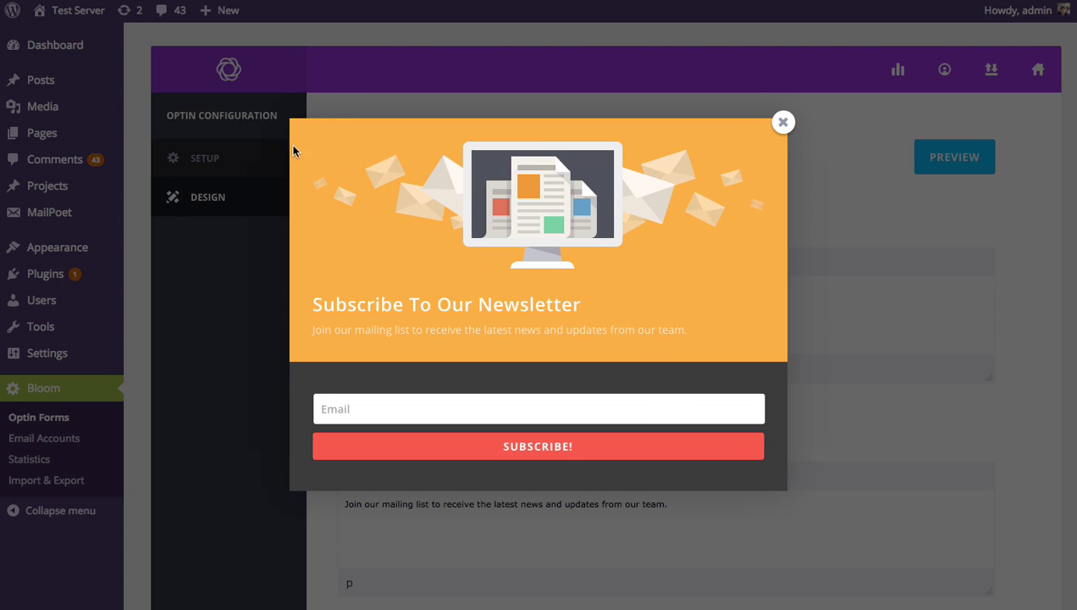
left_click(783, 124)
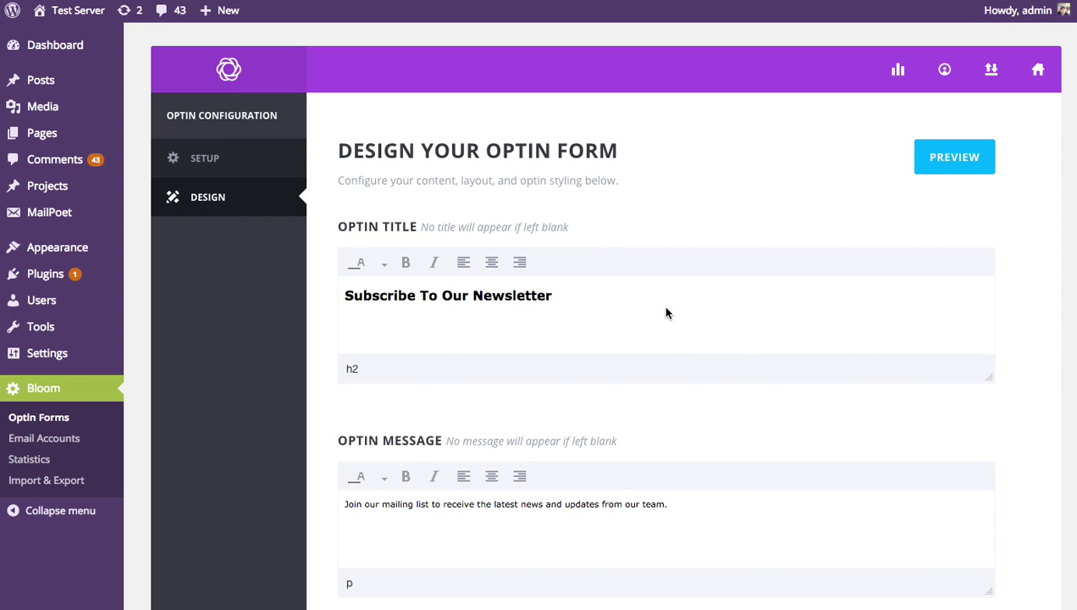
Change the optin title to "Subscribe To Our Blog".
scroll(665, 313, "down", 1)
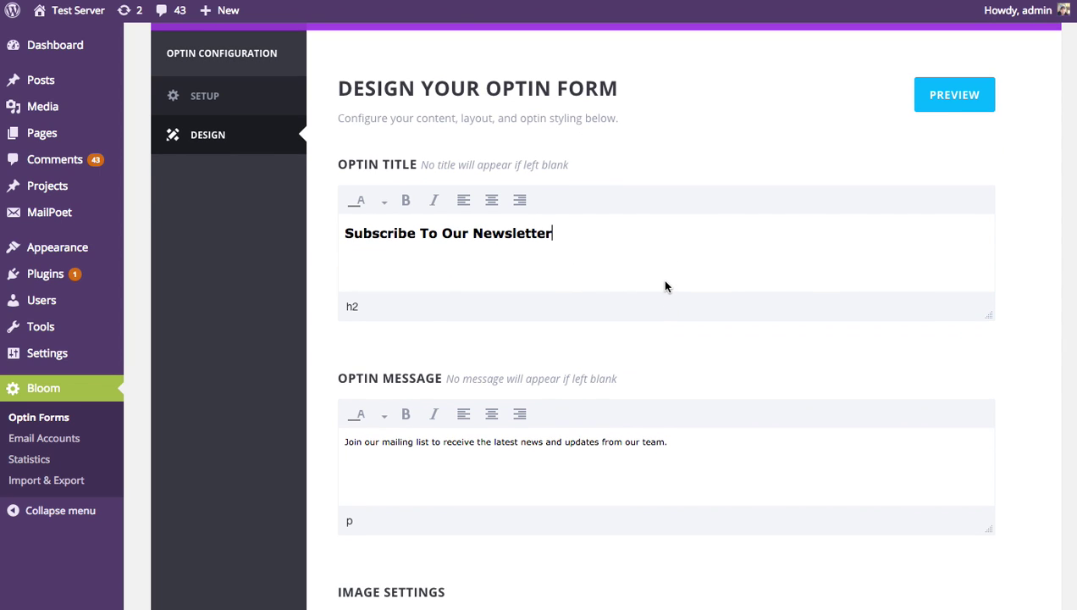
left_click(543, 220)
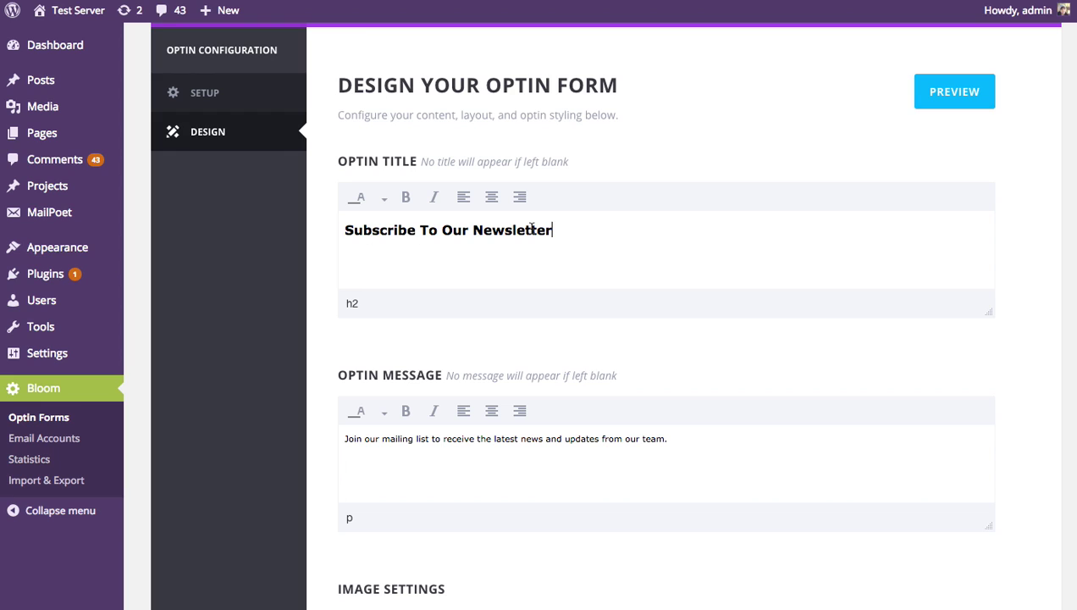
double_click(494, 229)
type("N")
key("BackSpace")
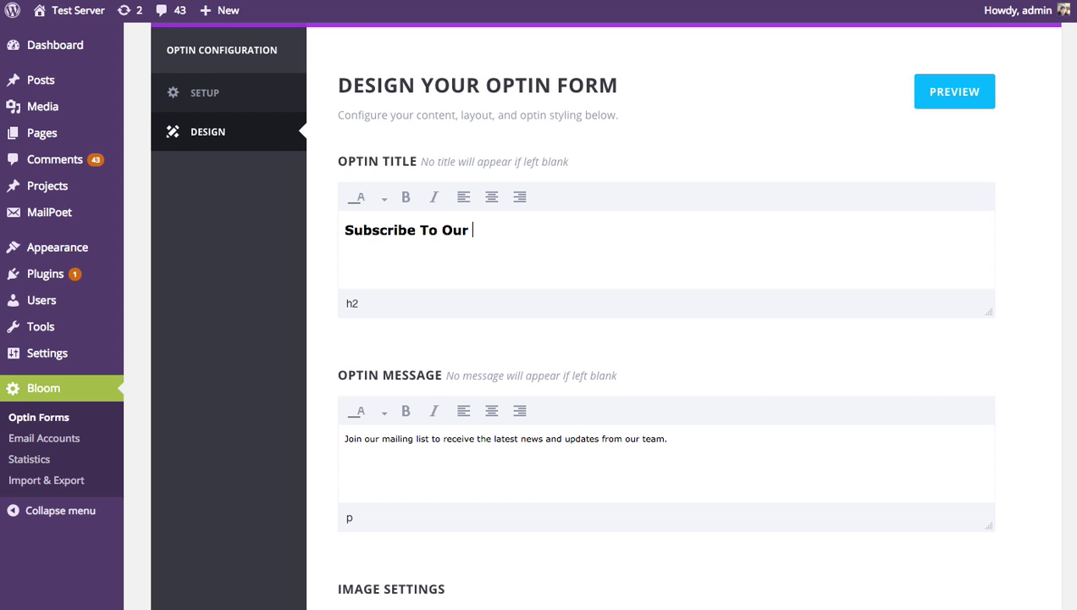
type("Blog")
left_click(497, 441)
Preview the optin to check its edited title, and return to the design settings.
scroll(601, 442, "down", 5)
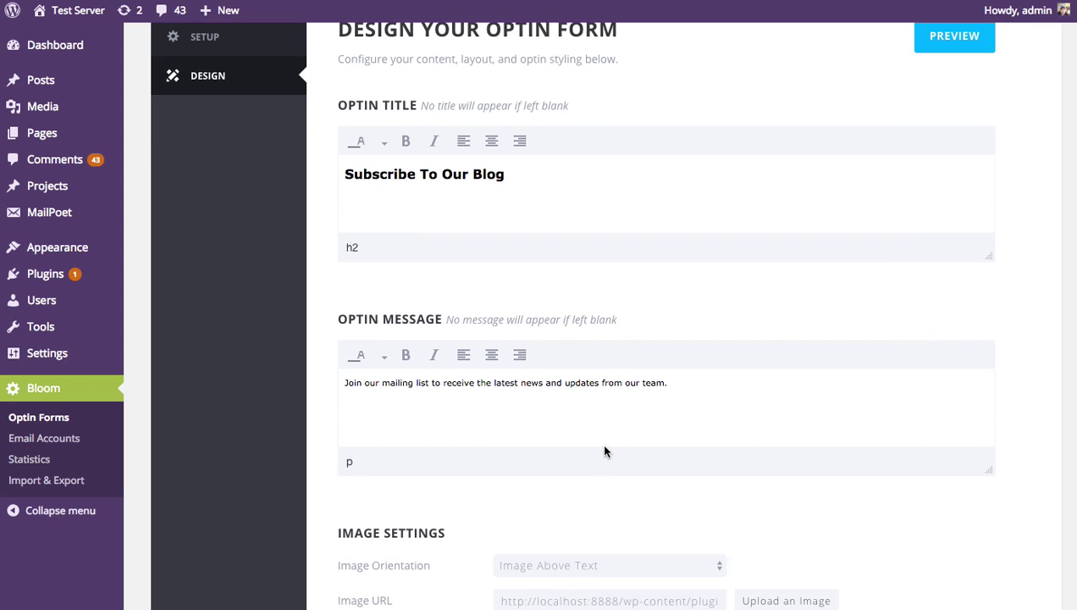
scroll(830, 401, "down", 6)
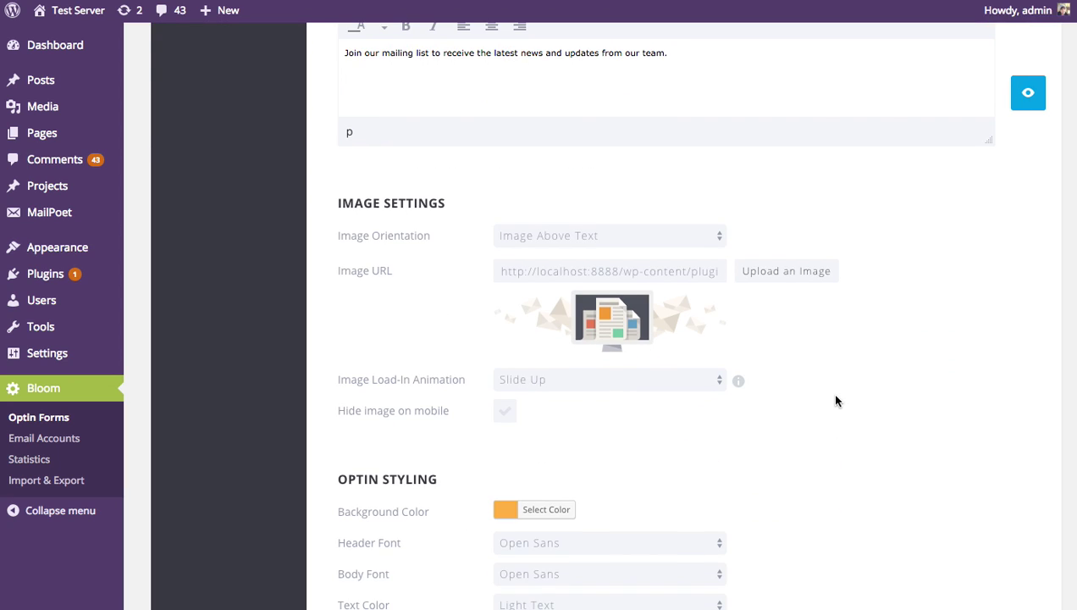
left_click(1027, 101)
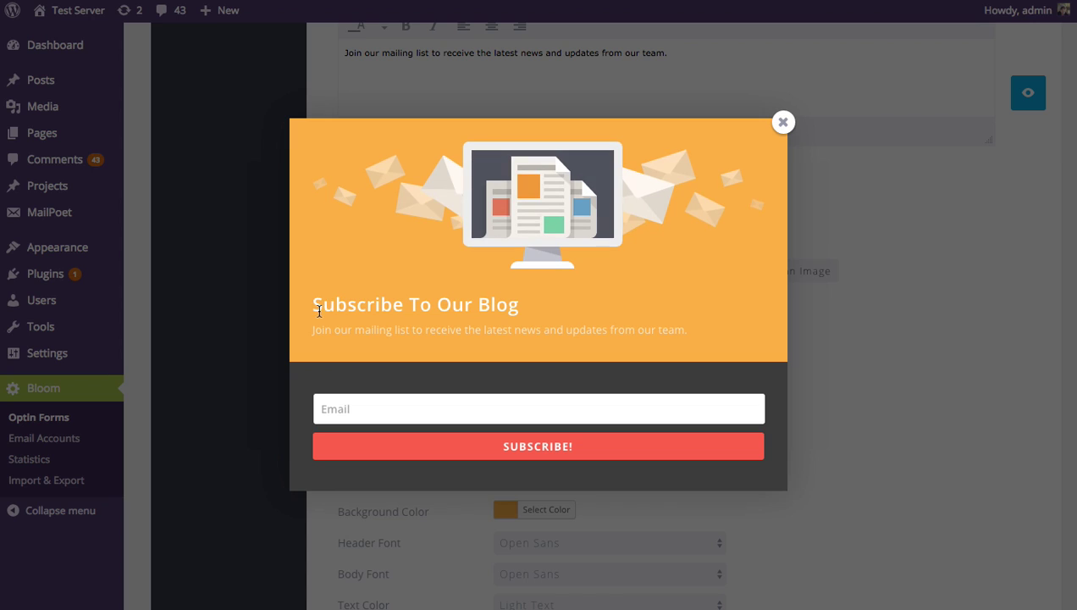
left_click_drag(315, 305, 465, 303)
left_click(497, 302)
left_click(784, 124)
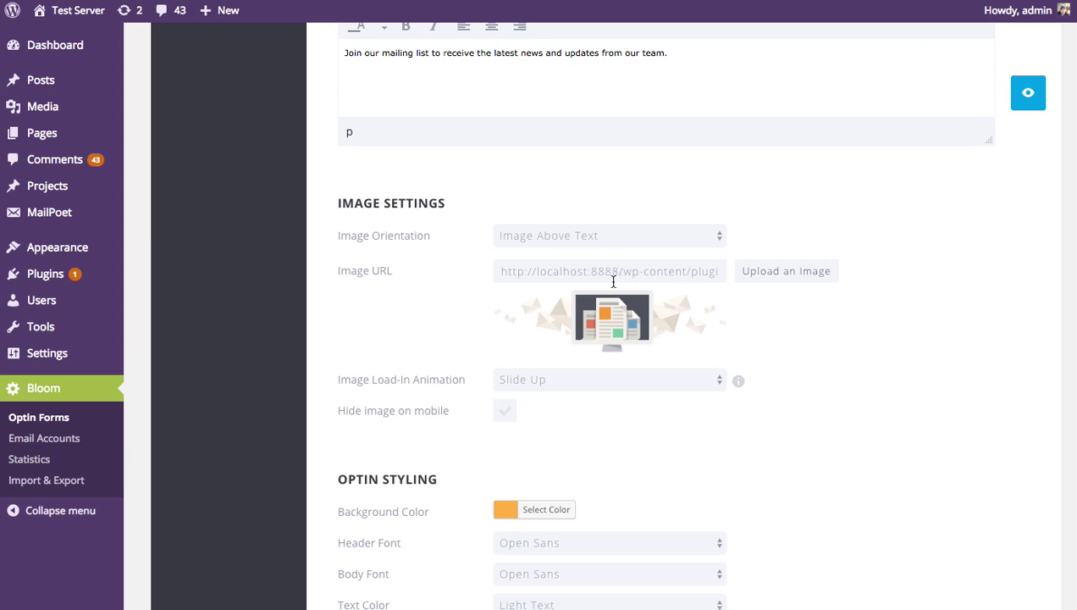
Set the image orientation to Image Below Text and preview the optin's layout.
left_click(592, 242)
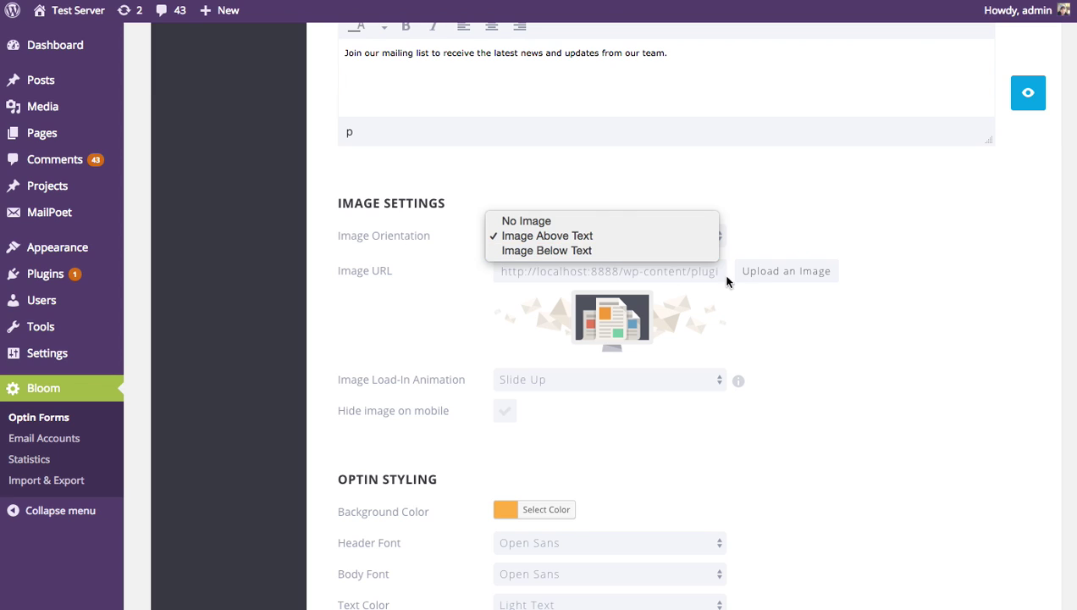
left_click(644, 252)
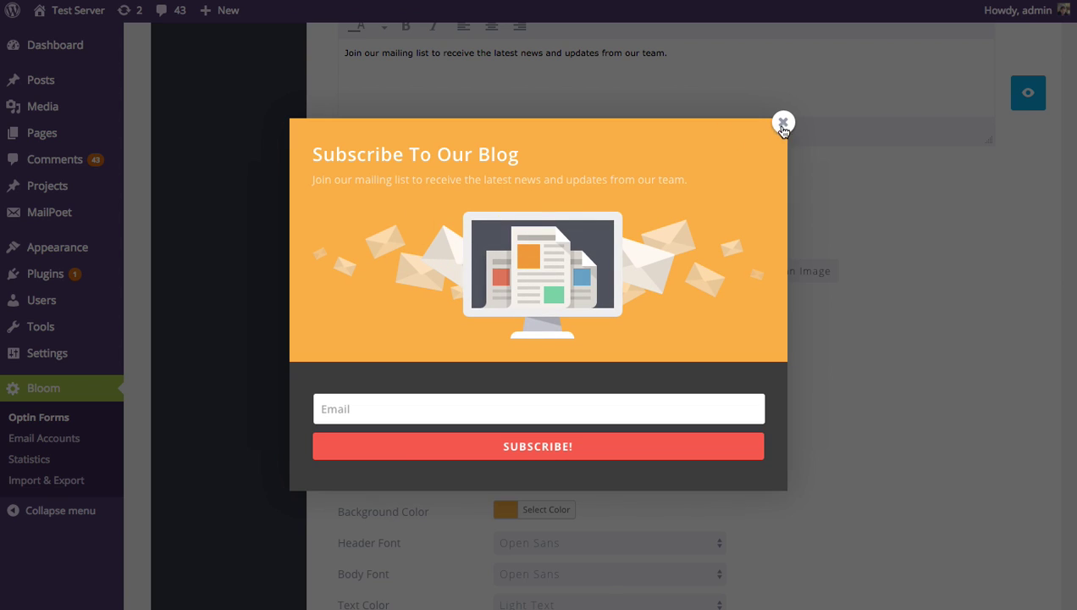
left_click(782, 124)
Examine the other image orientation options and the media library images available for the optin without changing the selection.
left_click(661, 241)
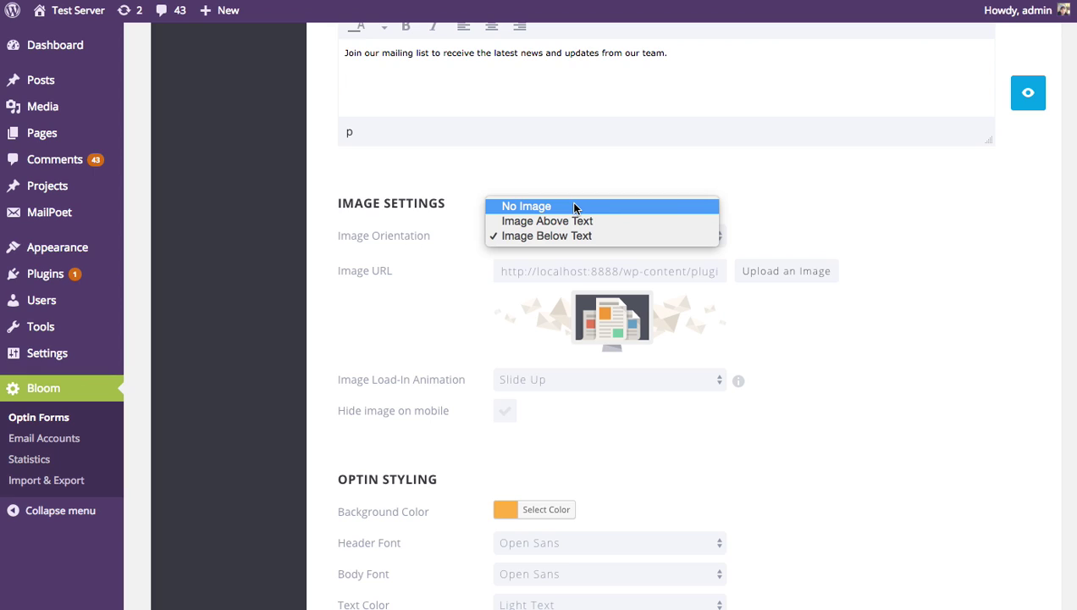
left_click(820, 226)
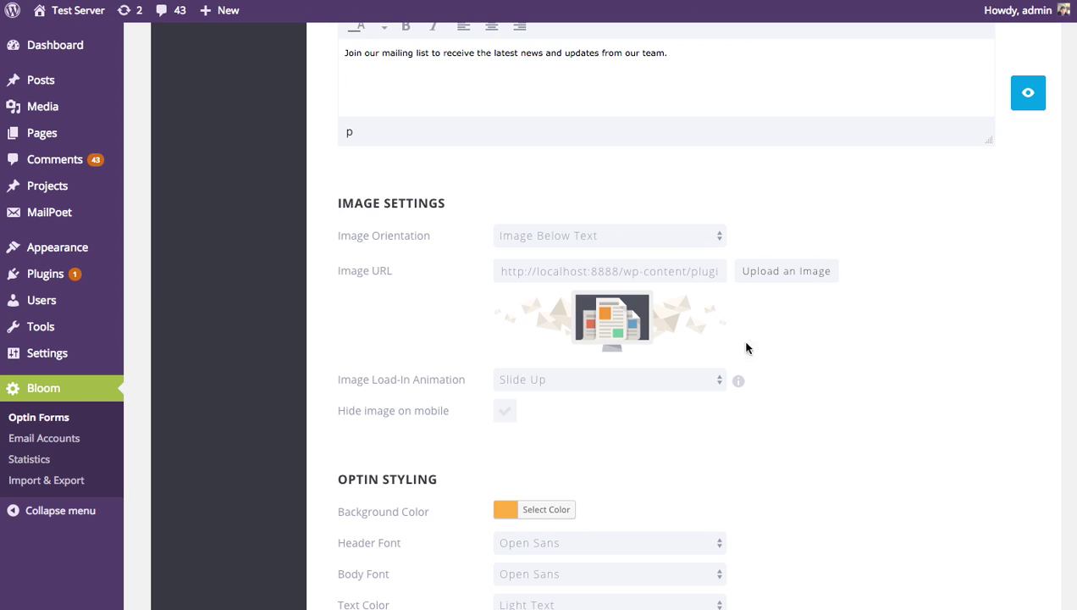
left_click(808, 273)
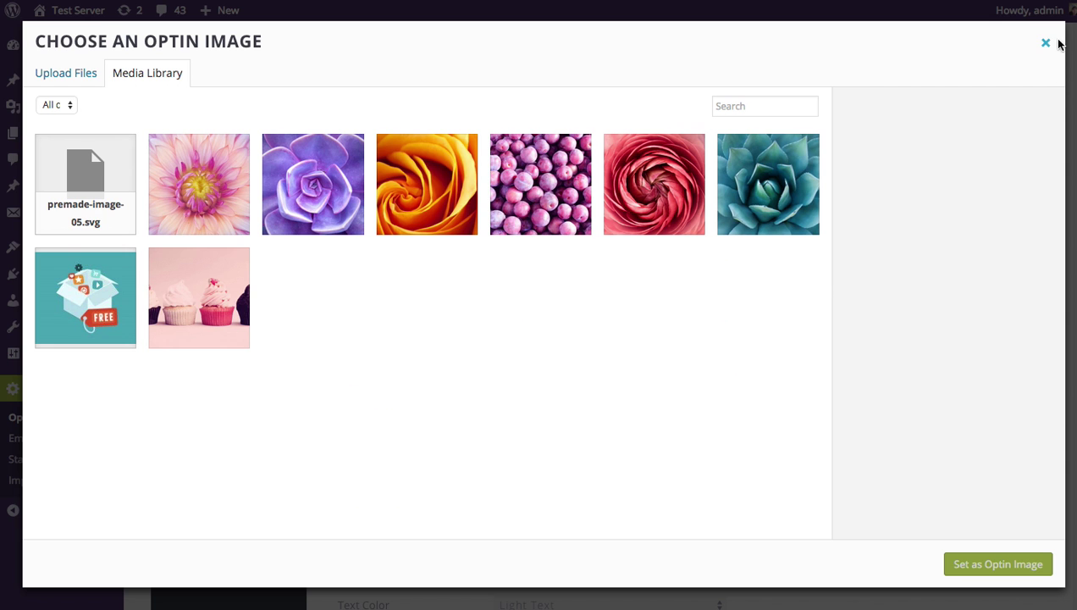
left_click(1046, 43)
Set the image load-in animation to Flip, preview the optin, and toggle the option to hide the image on mobile.
scroll(944, 243, "down", 2)
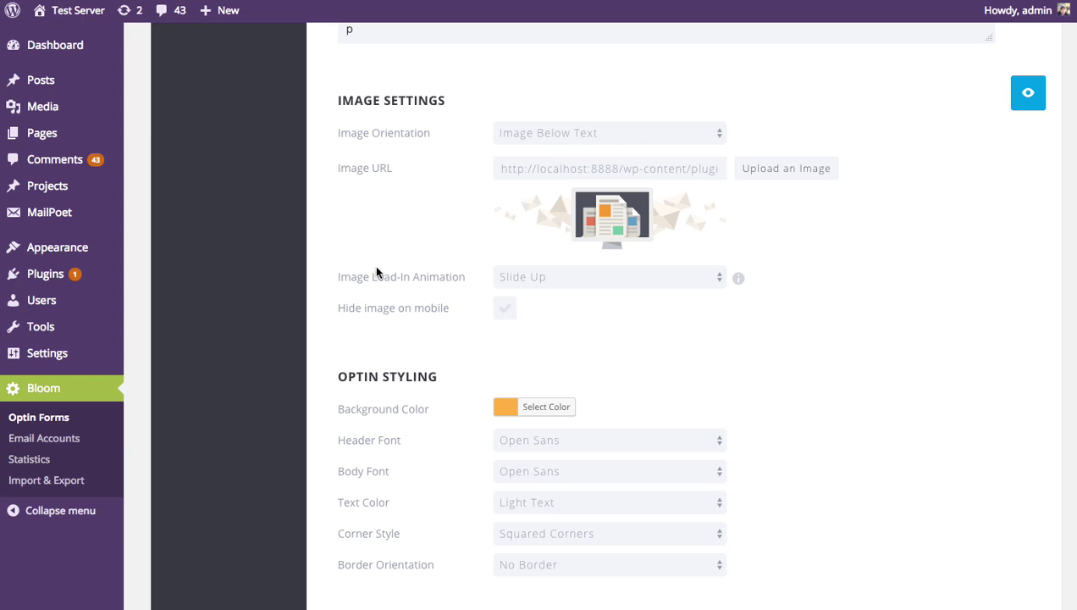
left_click(600, 281)
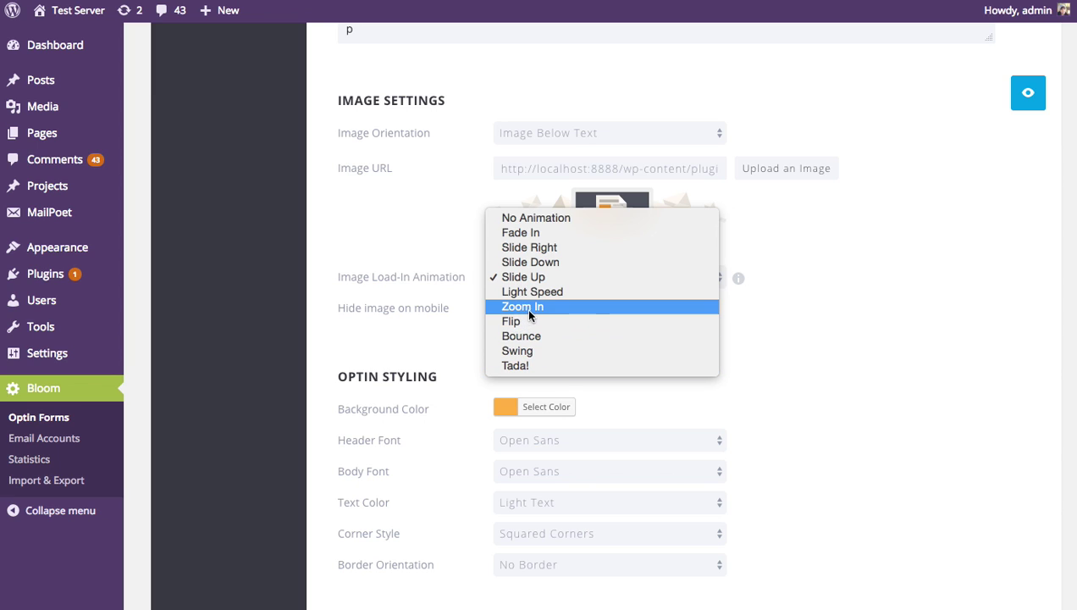
left_click(875, 324)
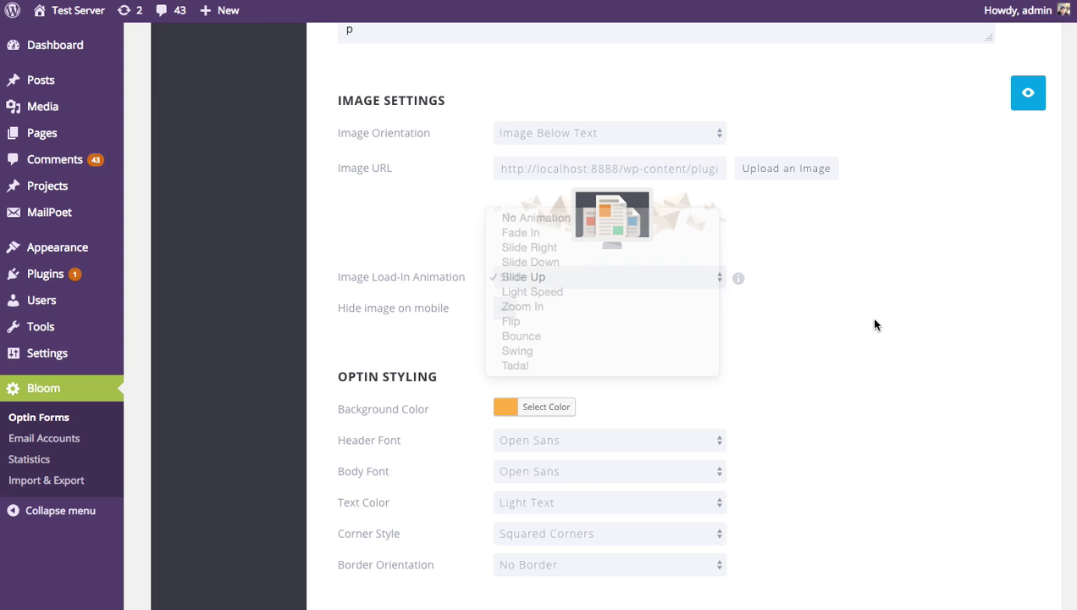
left_click(1017, 113)
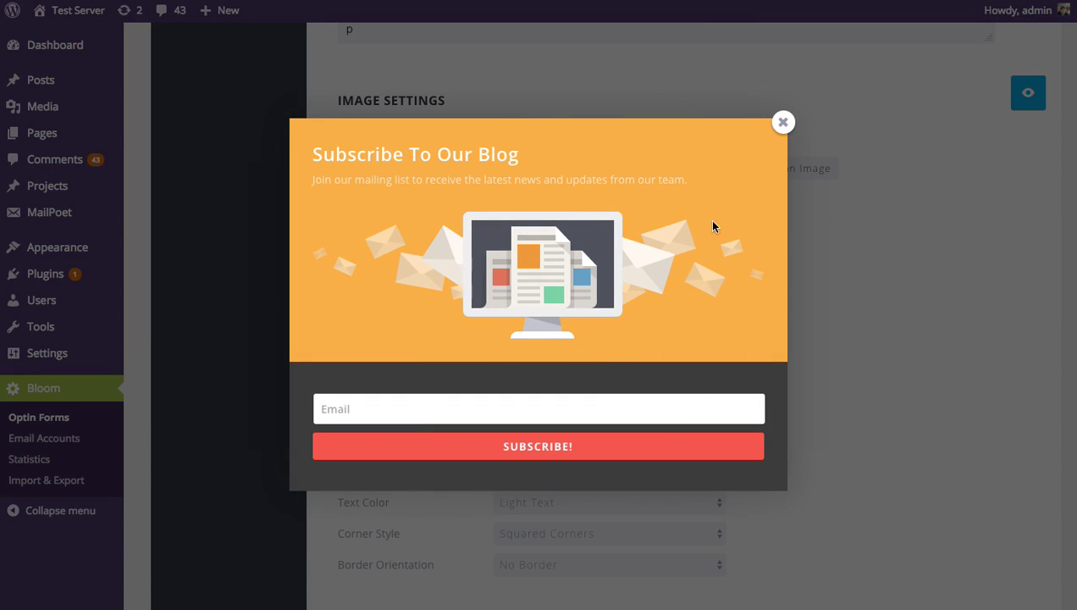
left_click(781, 125)
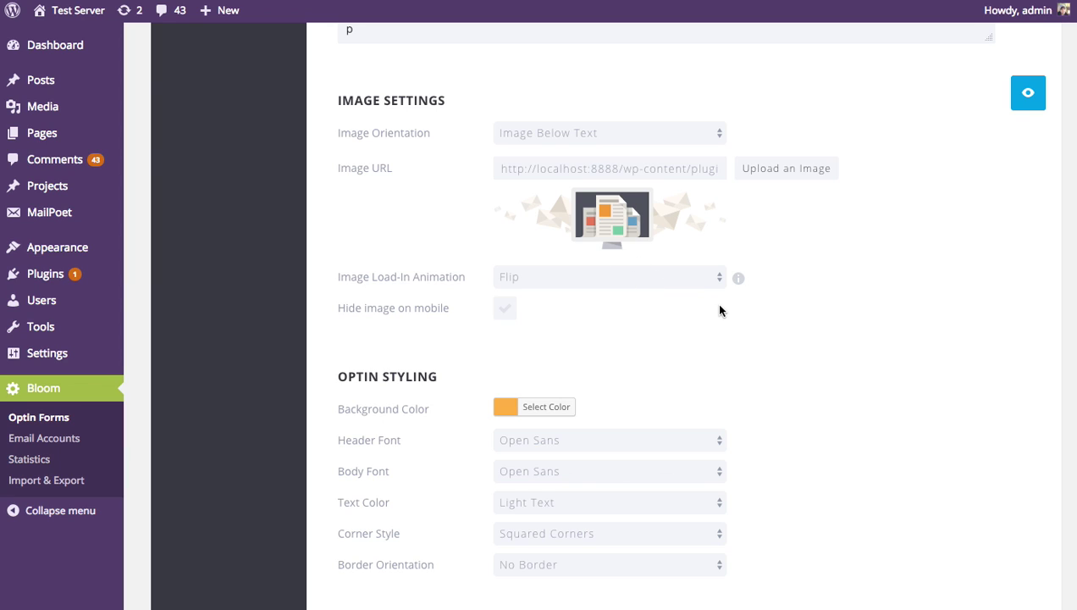
left_click(508, 313)
Change the optin's background colour to orange-red and preview the result.
scroll(888, 350, "down", 4)
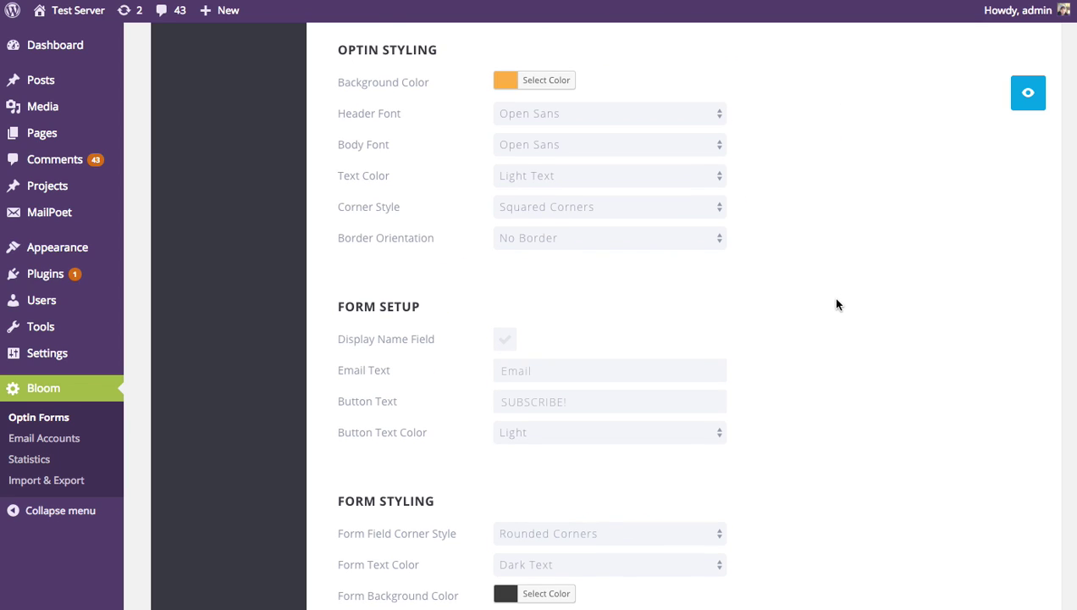
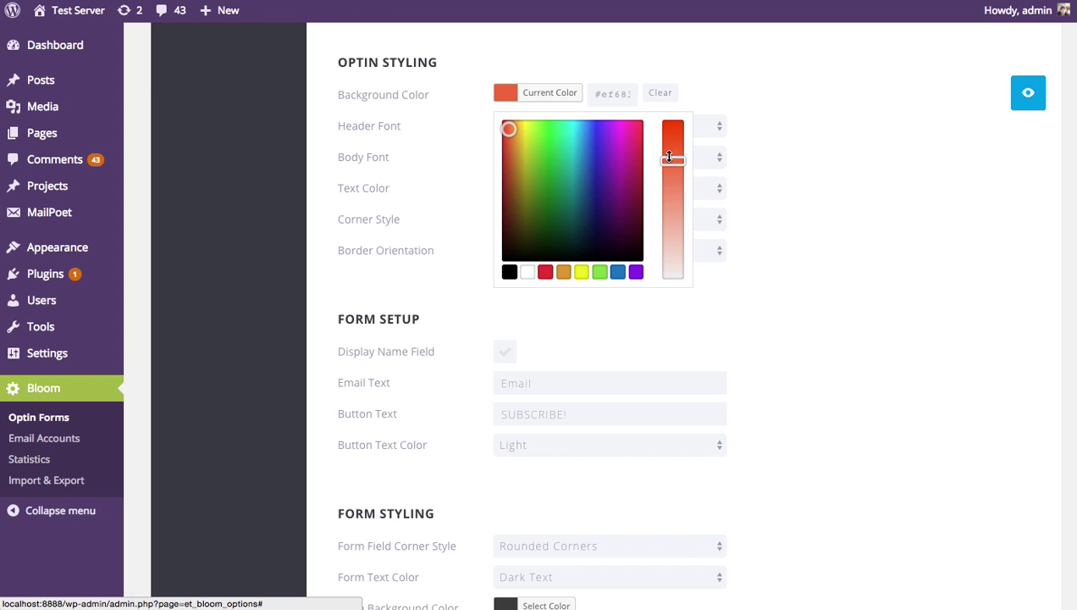
left_click(922, 136)
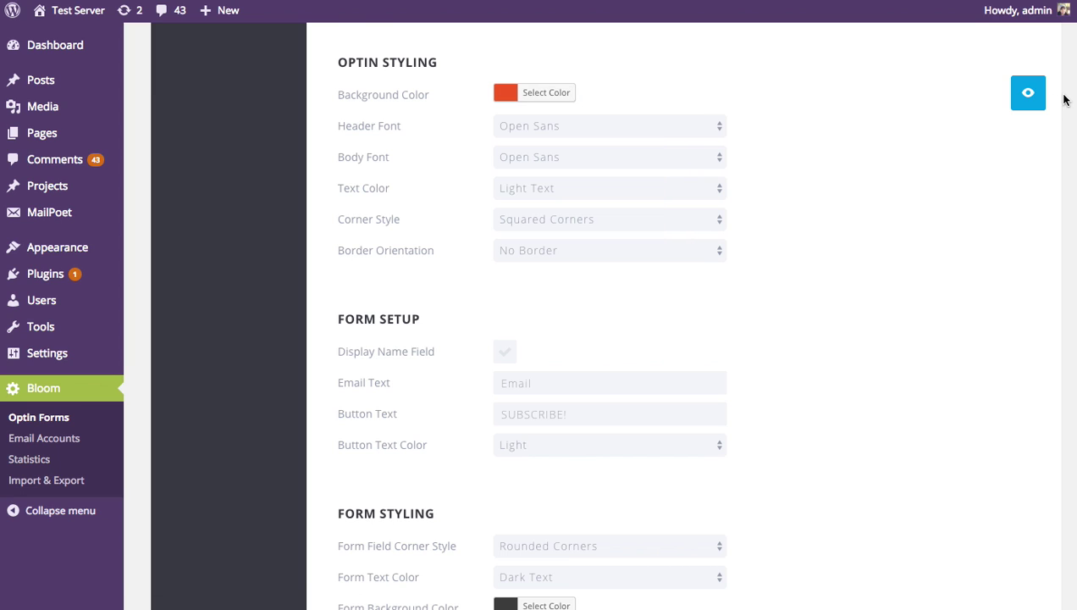
left_click(1027, 94)
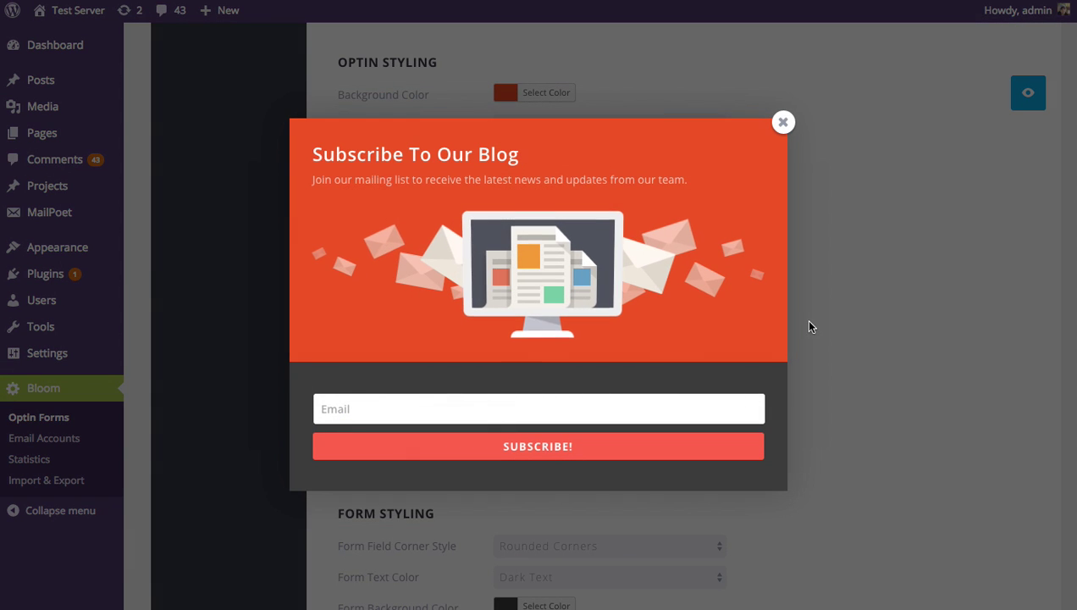
left_click(781, 123)
Examine the available header fonts and text colour options for the optin without changing either setting.
left_click(513, 133)
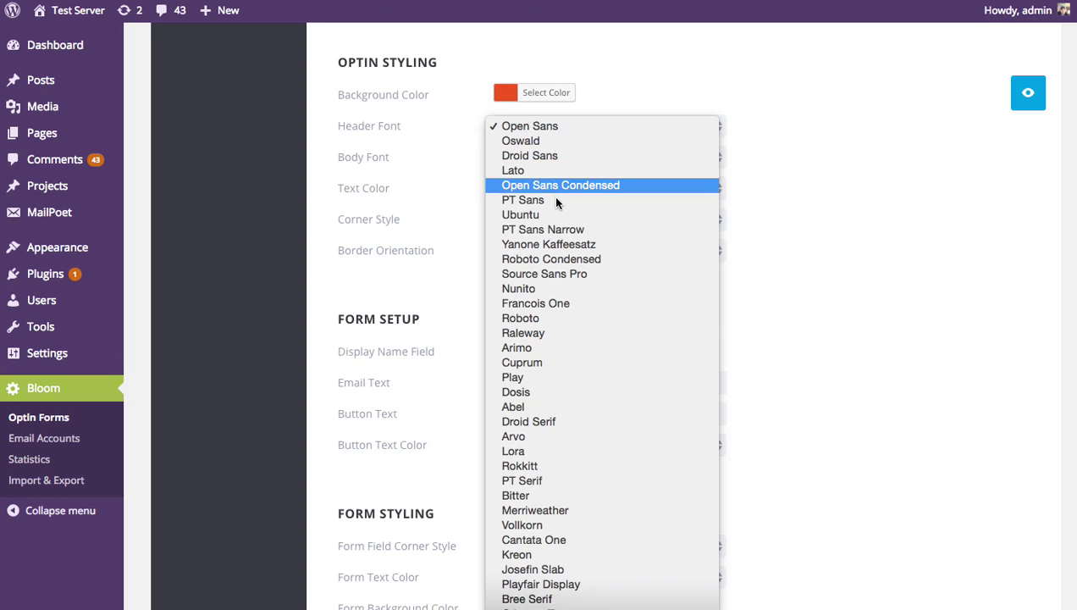
scroll(552, 232, "down", 5)
scroll(551, 221, "up", 3)
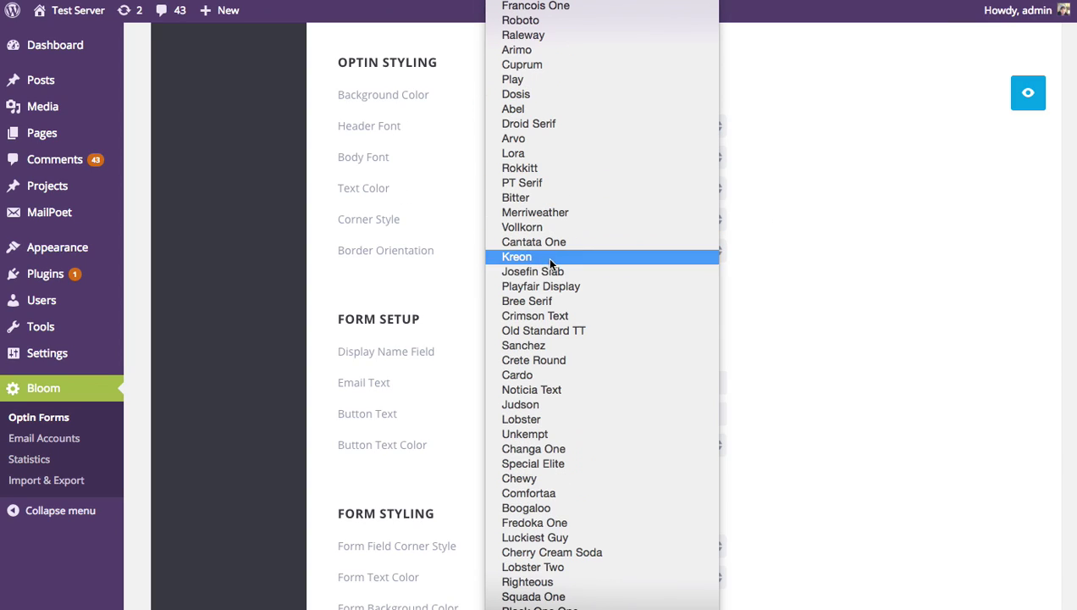
left_click(876, 173)
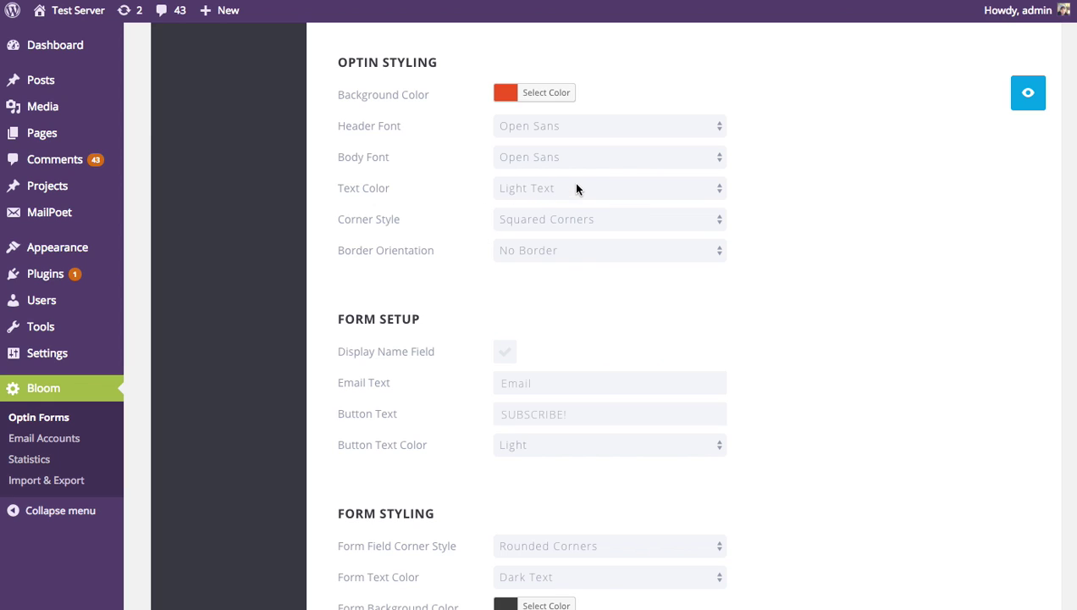
left_click(551, 191)
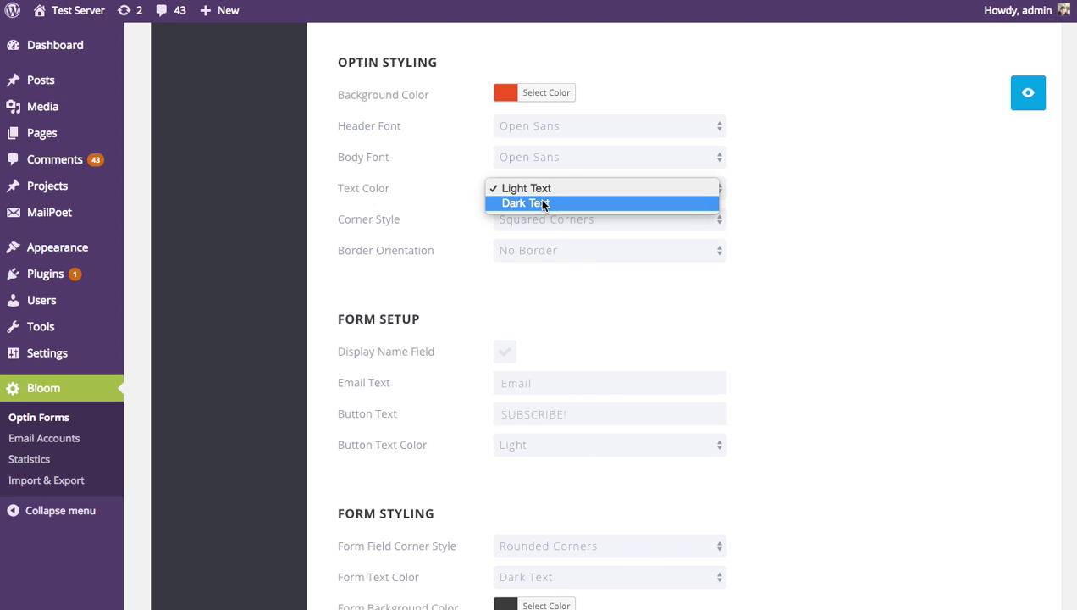
left_click(905, 164)
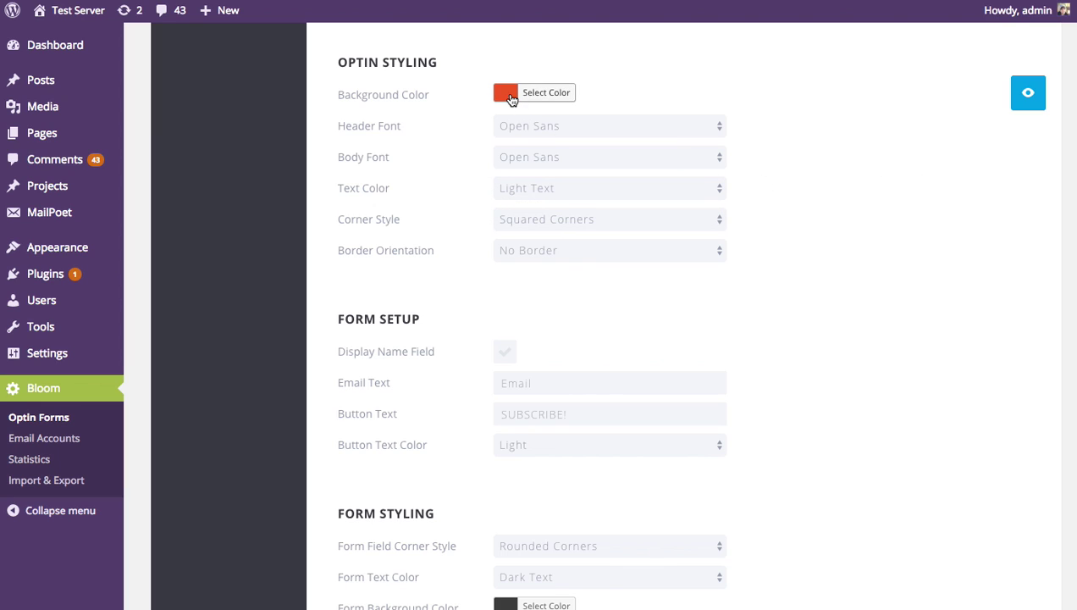
Try the Dark Text option for the optin's text colour and return it to Light Text.
left_click(570, 189)
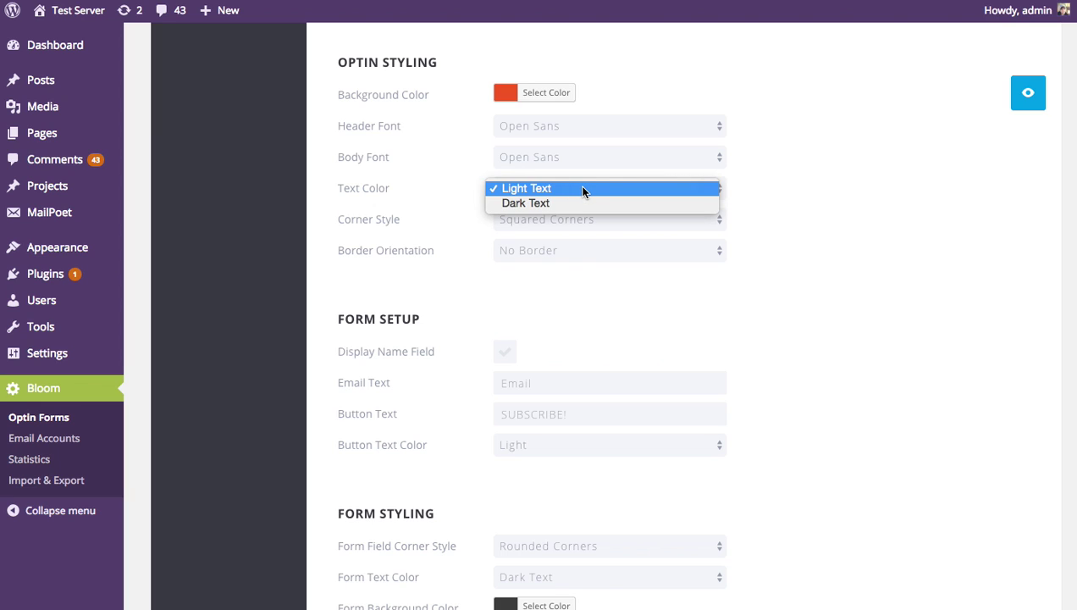
left_click(546, 203)
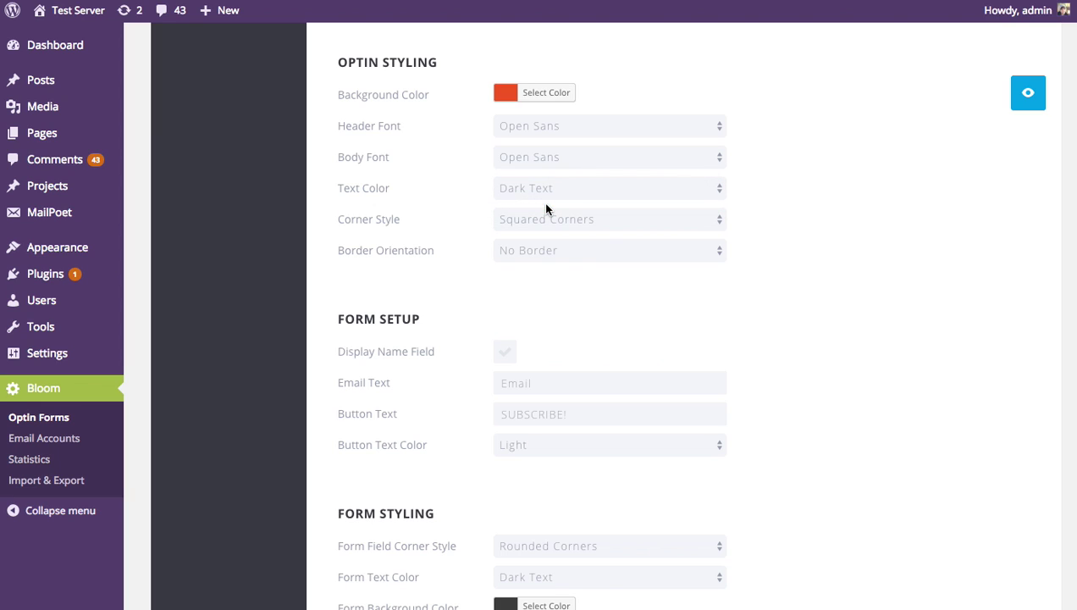
left_click(555, 190)
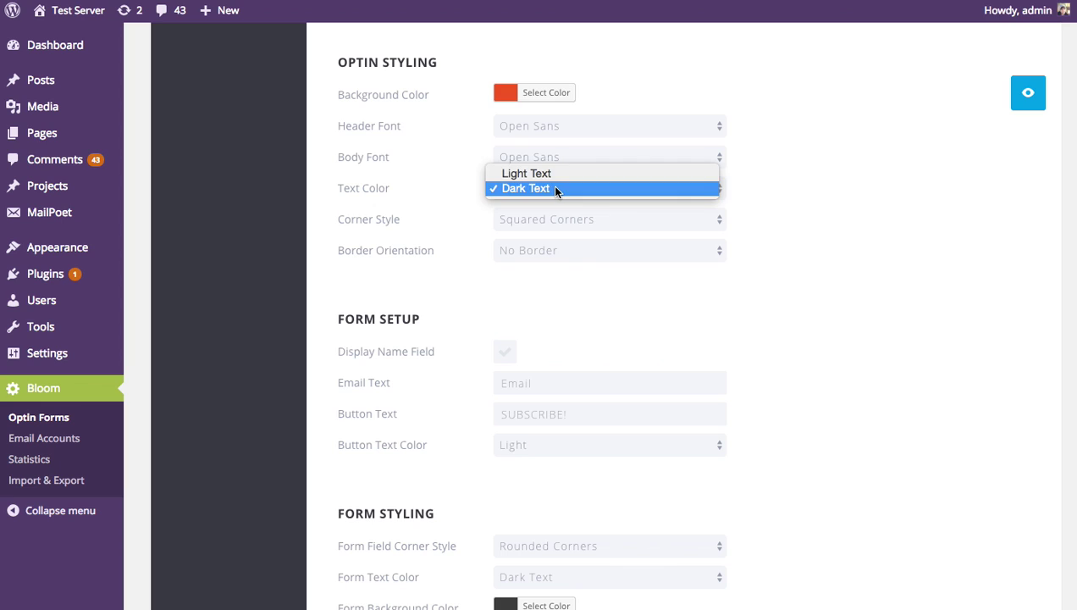
left_click(842, 149)
left_click(578, 193)
left_click(593, 172)
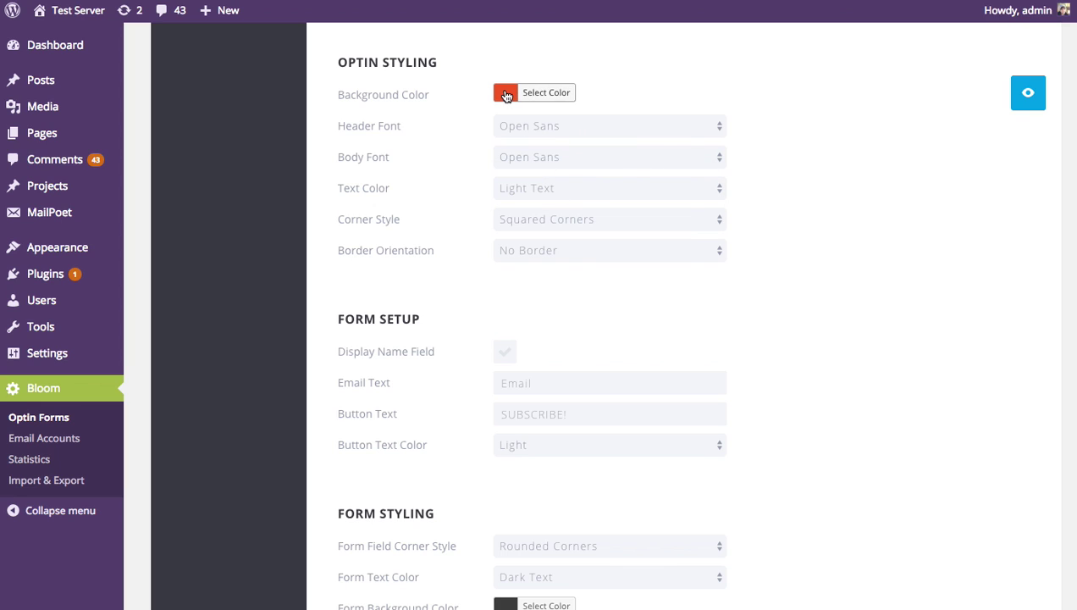
Set the optin's background colour to white and preview it with the light text.
left_click(546, 93)
left_click(527, 271)
left_click(774, 178)
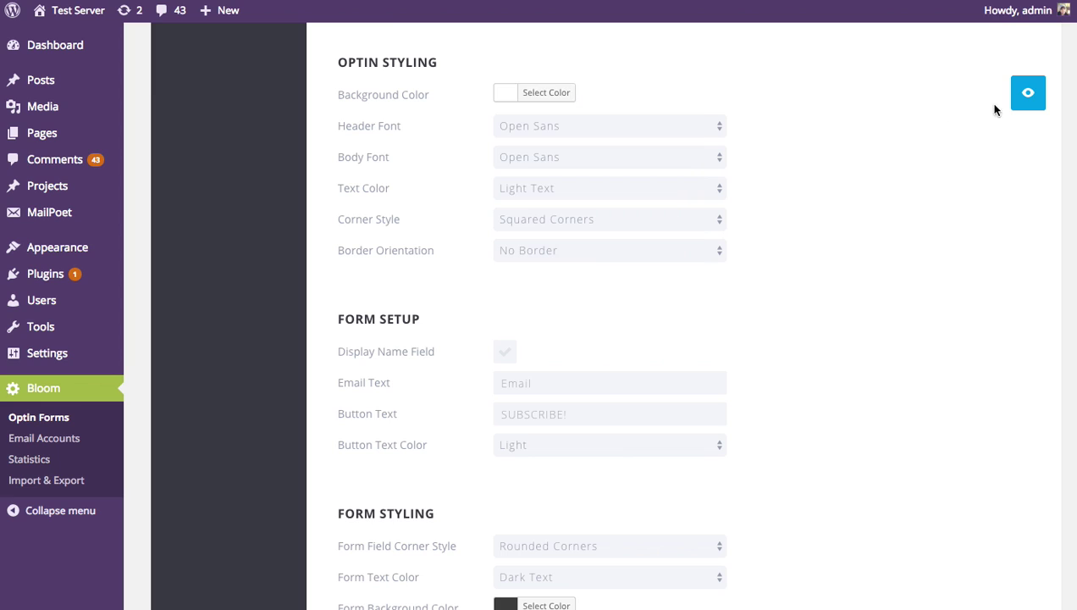
left_click(1027, 92)
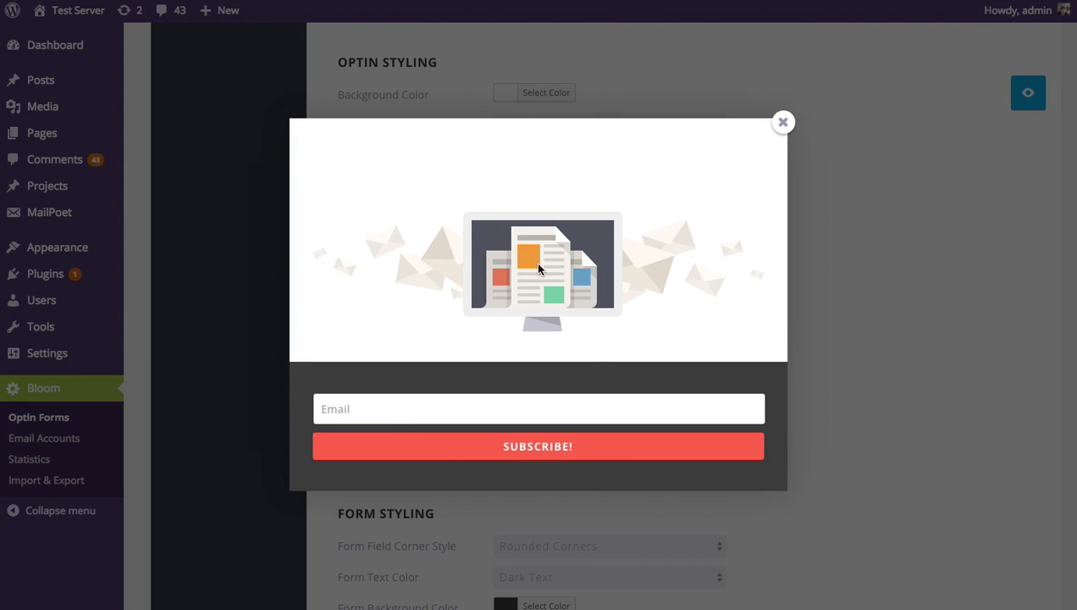
left_click(782, 126)
Set the optin's text colour to Dark Text and preview it on the white background.
left_click(518, 188)
left_click(687, 203)
left_click(1028, 93)
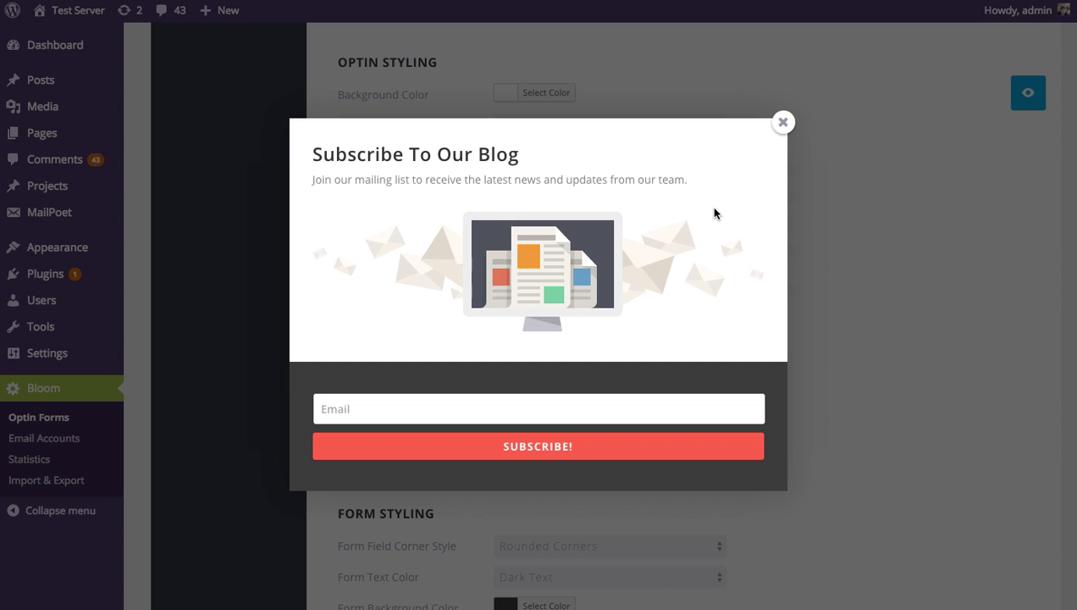
left_click(782, 123)
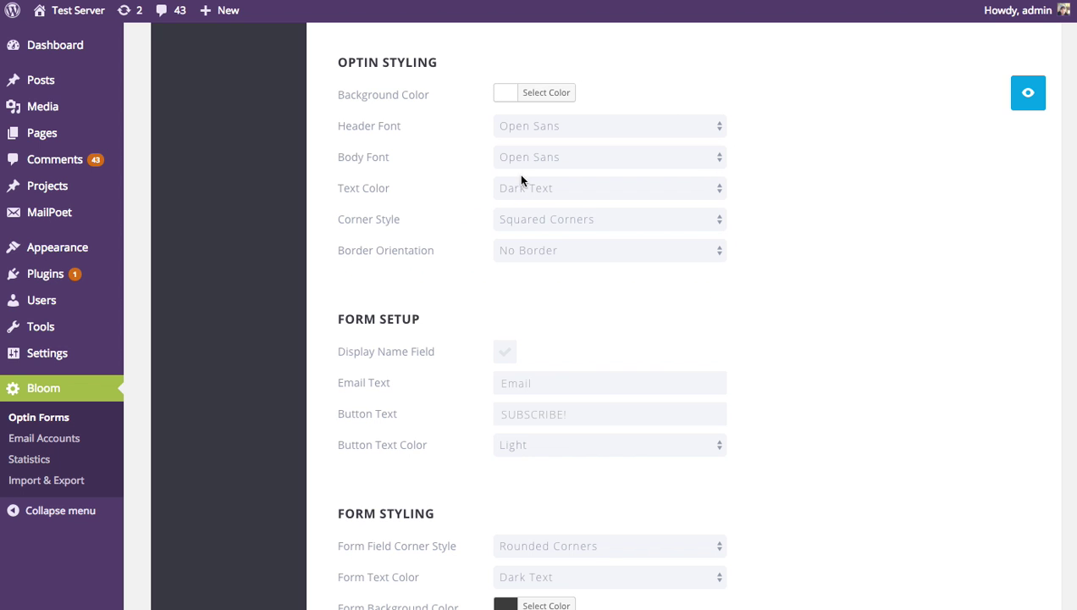
Set the optin's background colour to orange-red and its text colour to Light Text.
left_click(510, 92)
left_click(563, 272)
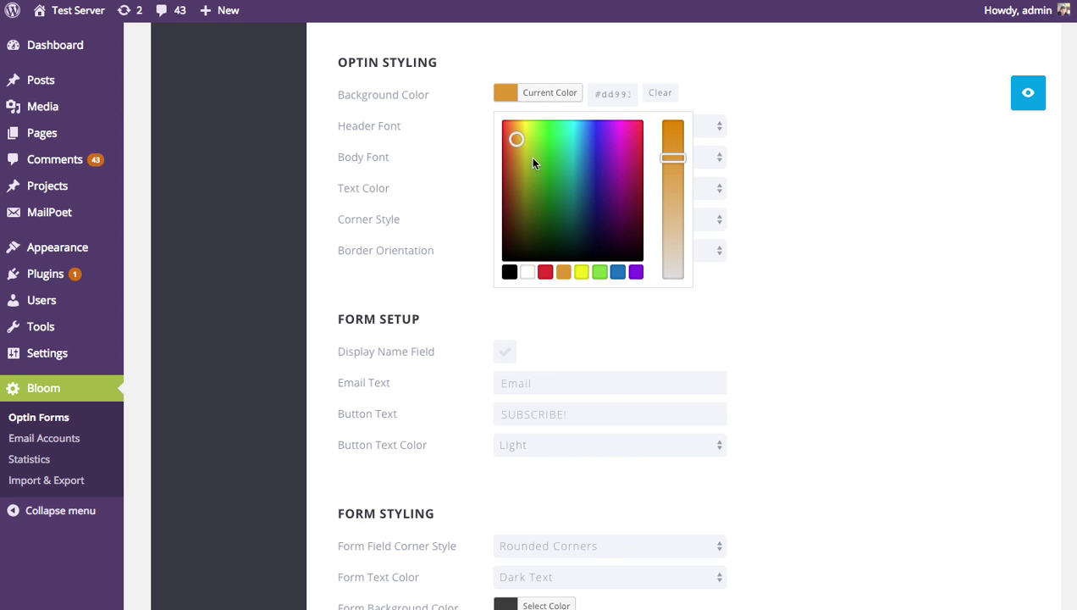
left_click_drag(534, 164, 509, 132)
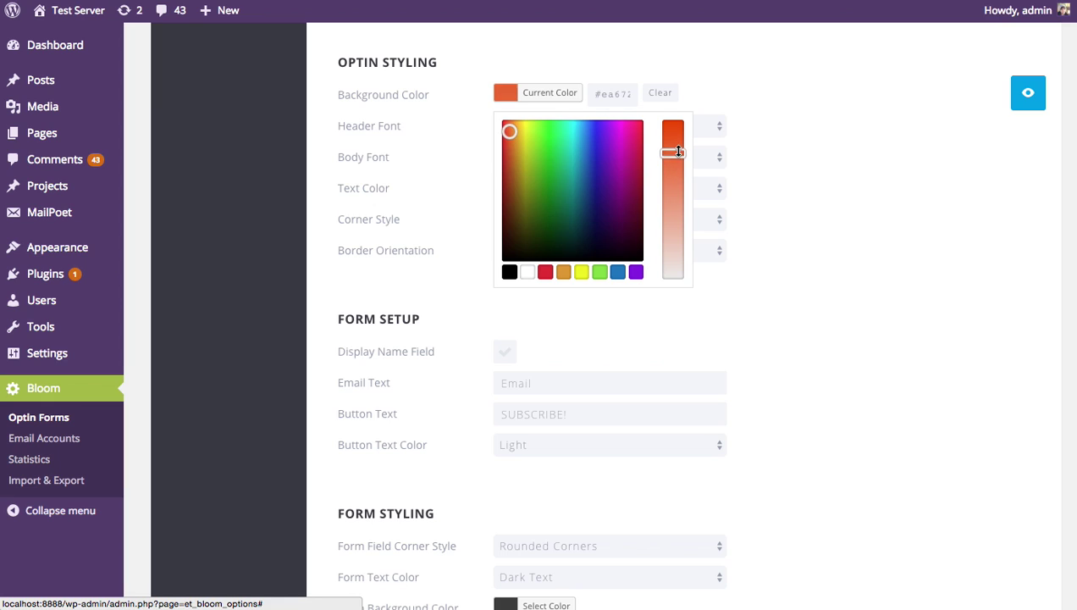
left_click(956, 164)
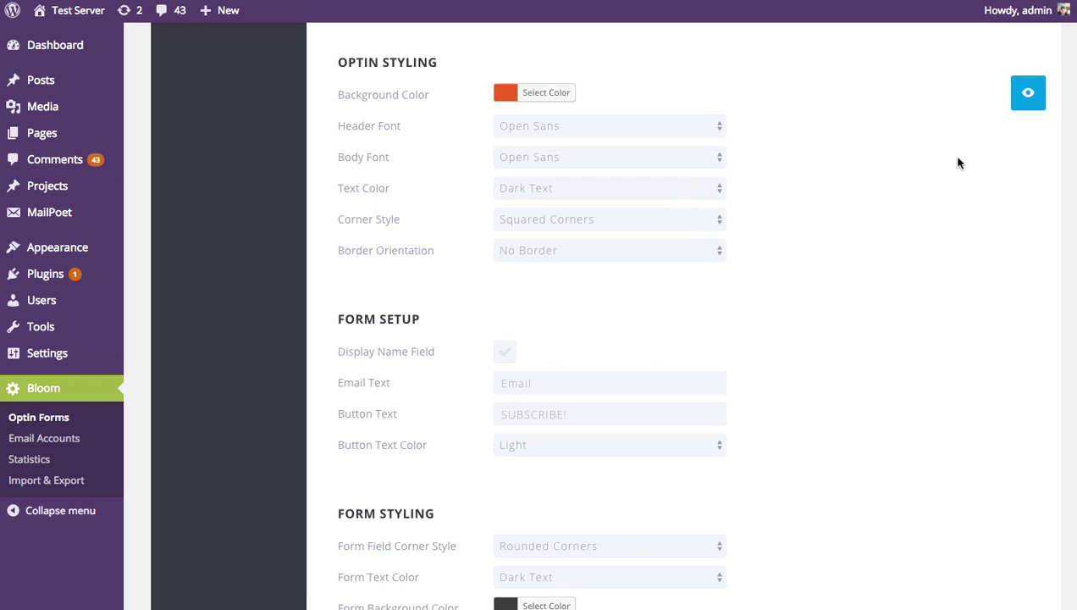
left_click(547, 199)
left_click(534, 174)
Set the optin's corner style to Rounded Corners and preview the result.
left_click(535, 220)
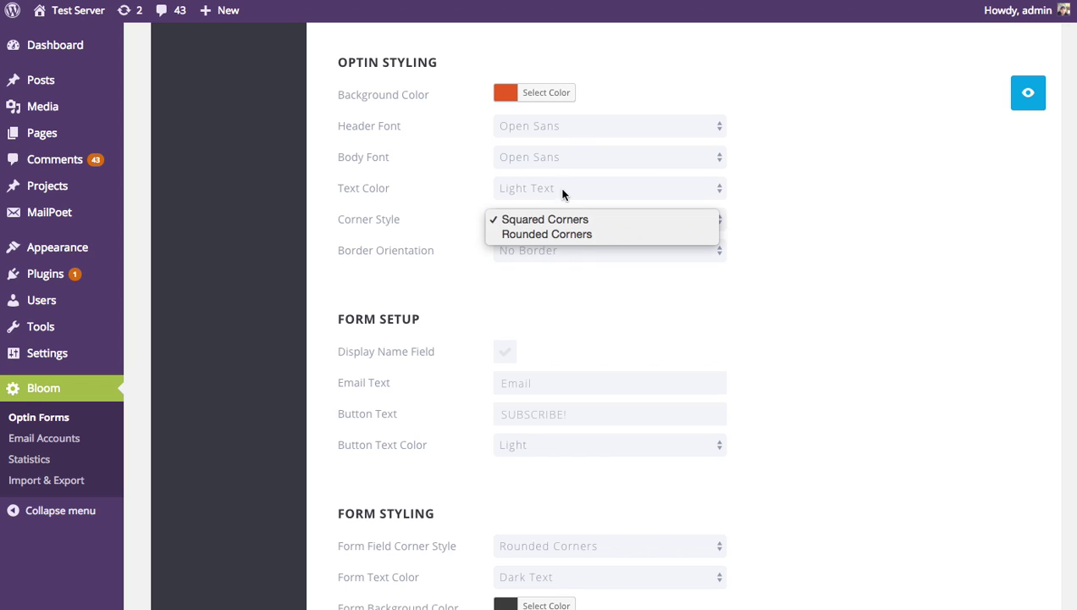
left_click(561, 235)
left_click(1028, 92)
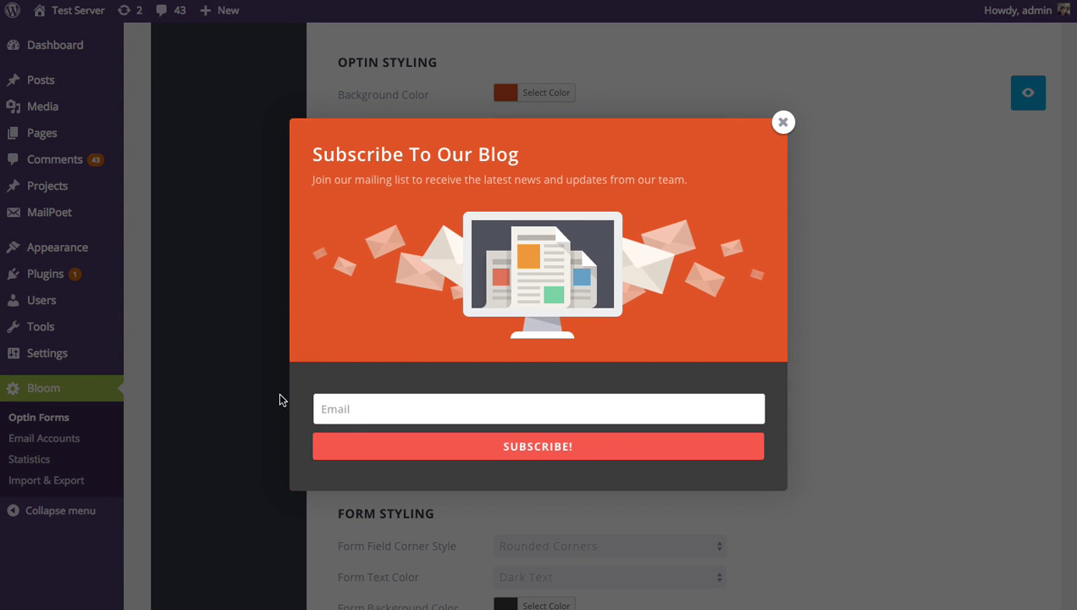
left_click(783, 124)
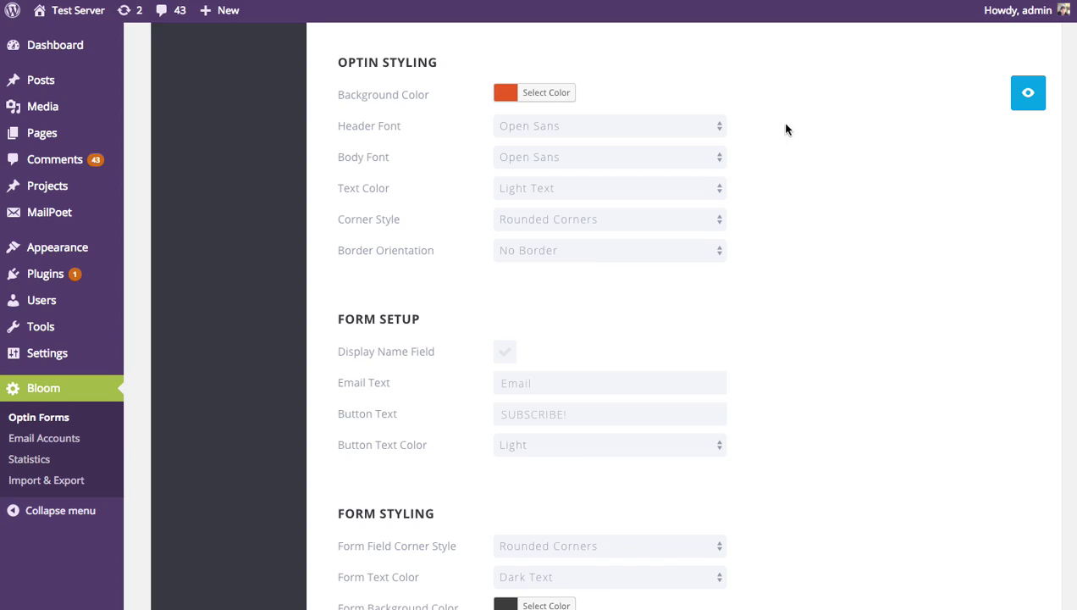
Add a Full Border to the optin, set the border colour to dark grey, and preview it.
left_click(551, 258)
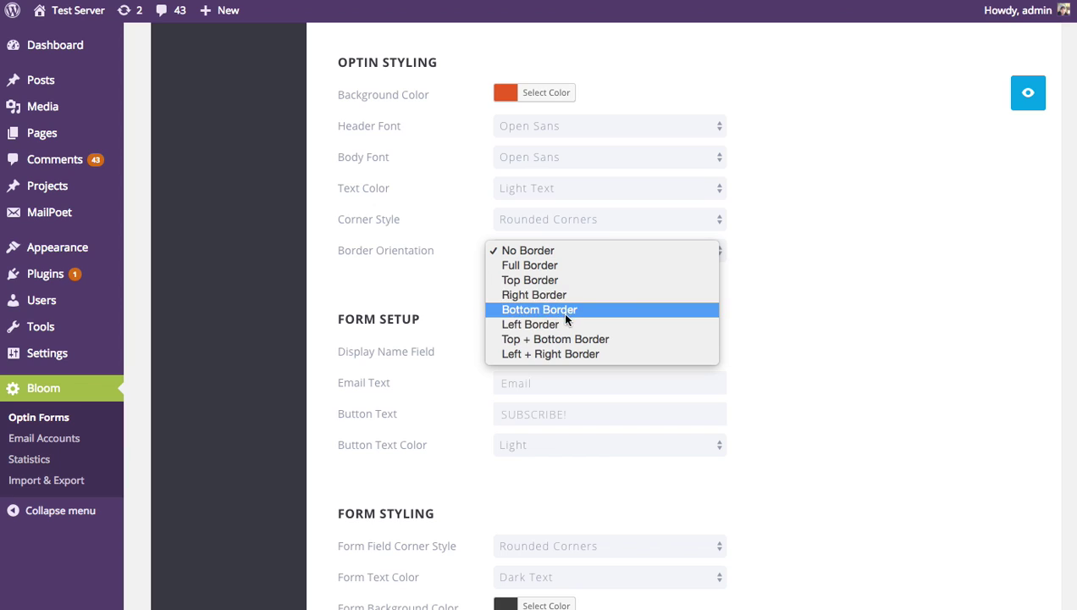
left_click(555, 266)
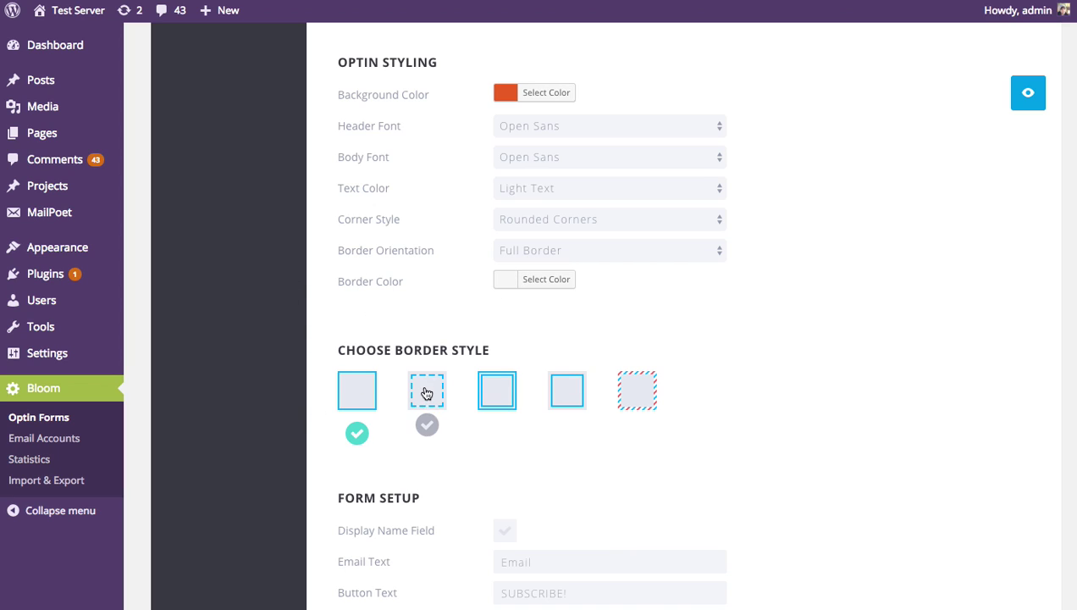
left_click(505, 284)
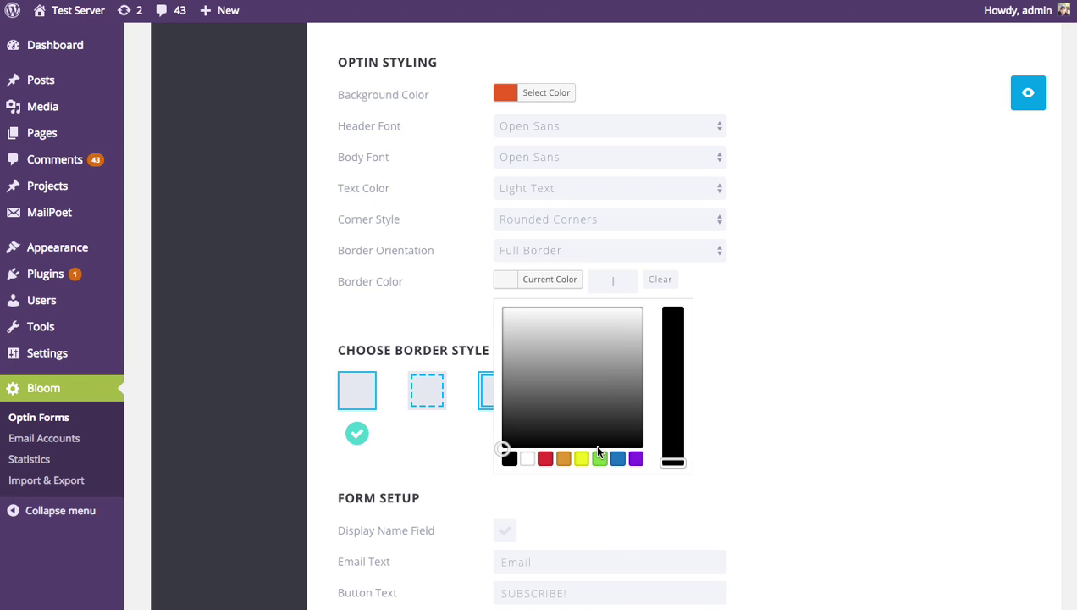
left_click(508, 458)
left_click(502, 437)
left_click_drag(503, 437, 502, 404)
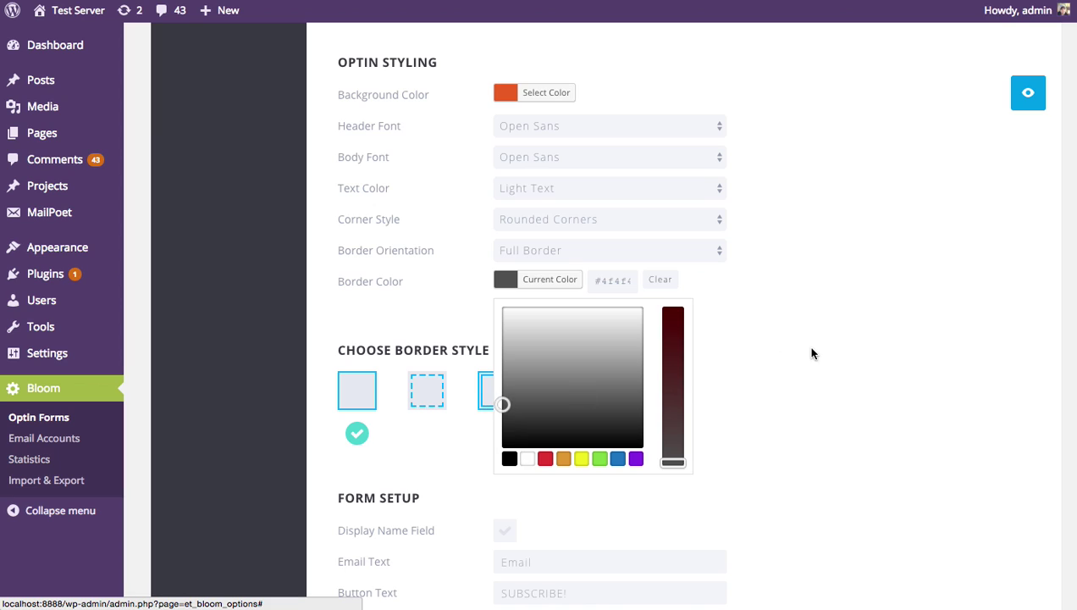
left_click(811, 354)
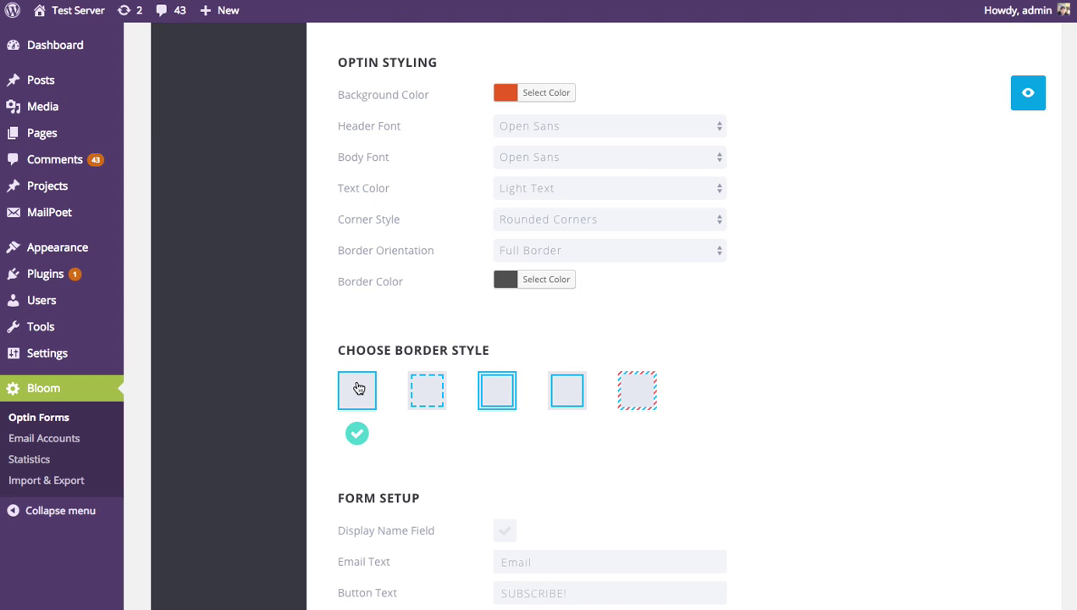
left_click(1027, 92)
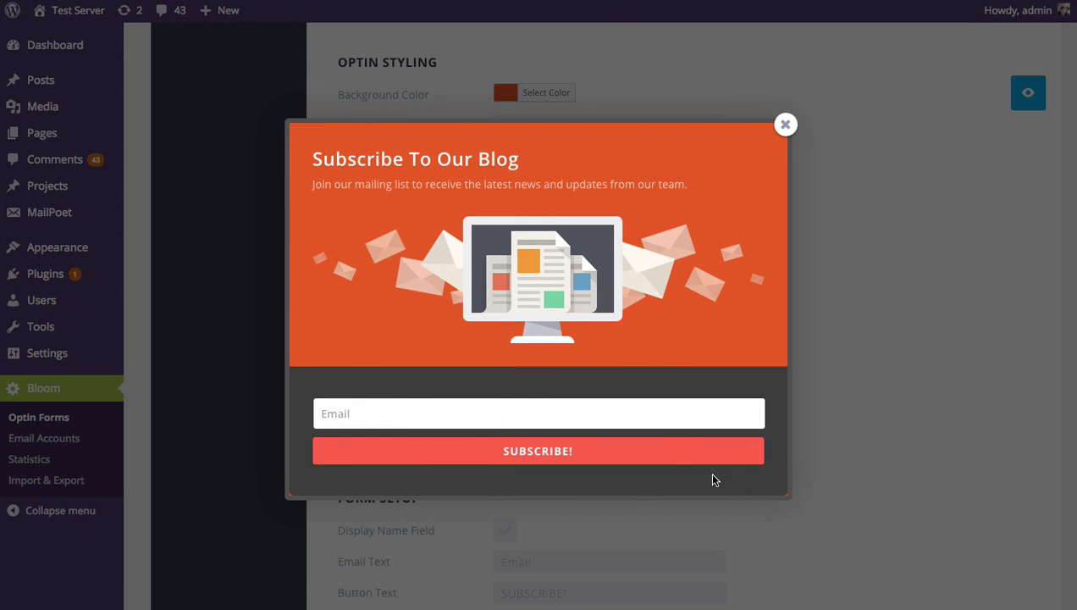
left_click(786, 126)
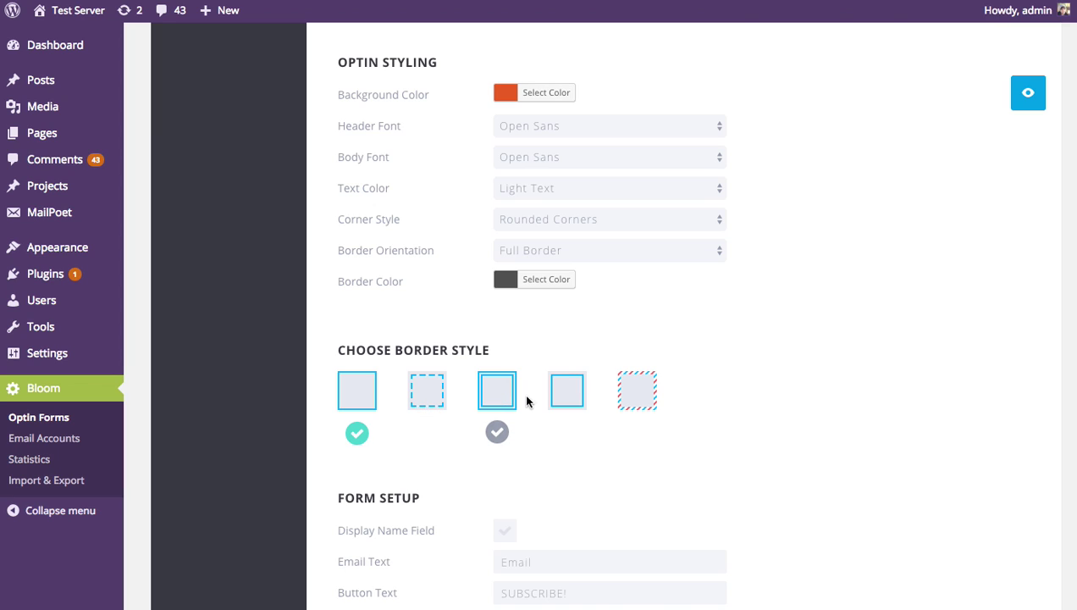
Choose the diagonally striped letter-style border for the optin and preview it.
left_click(639, 407)
left_click(1027, 92)
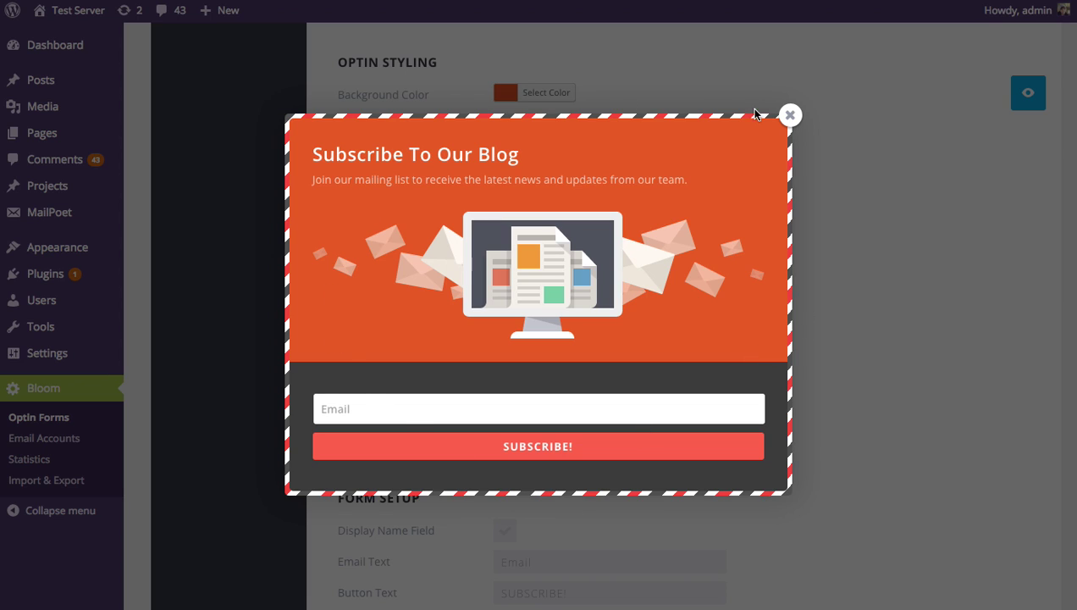
left_click(790, 115)
Set the optin's border orientation to Top Border and preview the result.
left_click(613, 251)
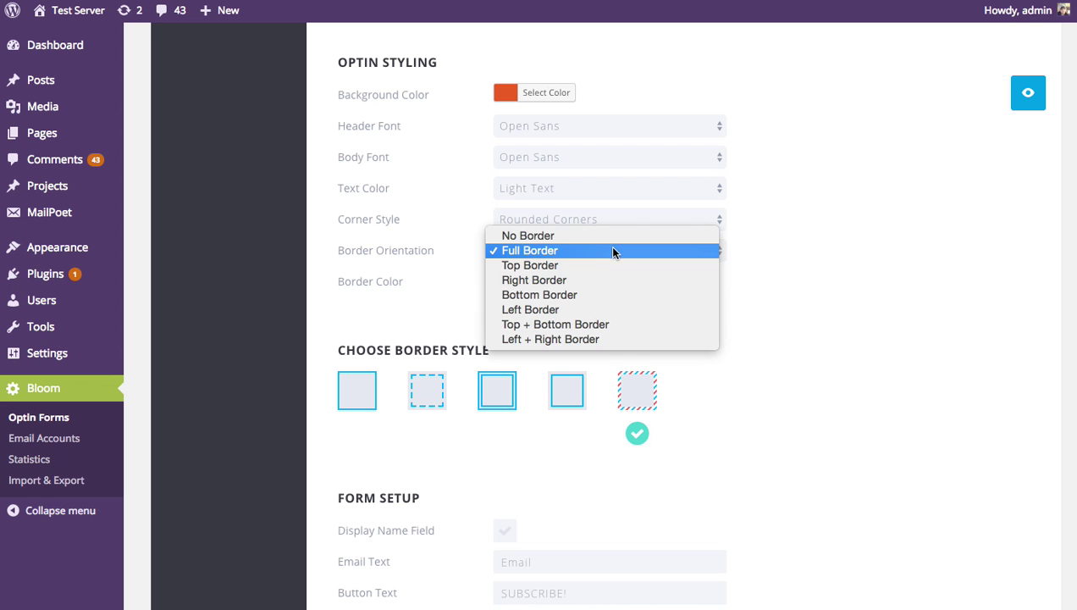
left_click(593, 264)
left_click(1015, 102)
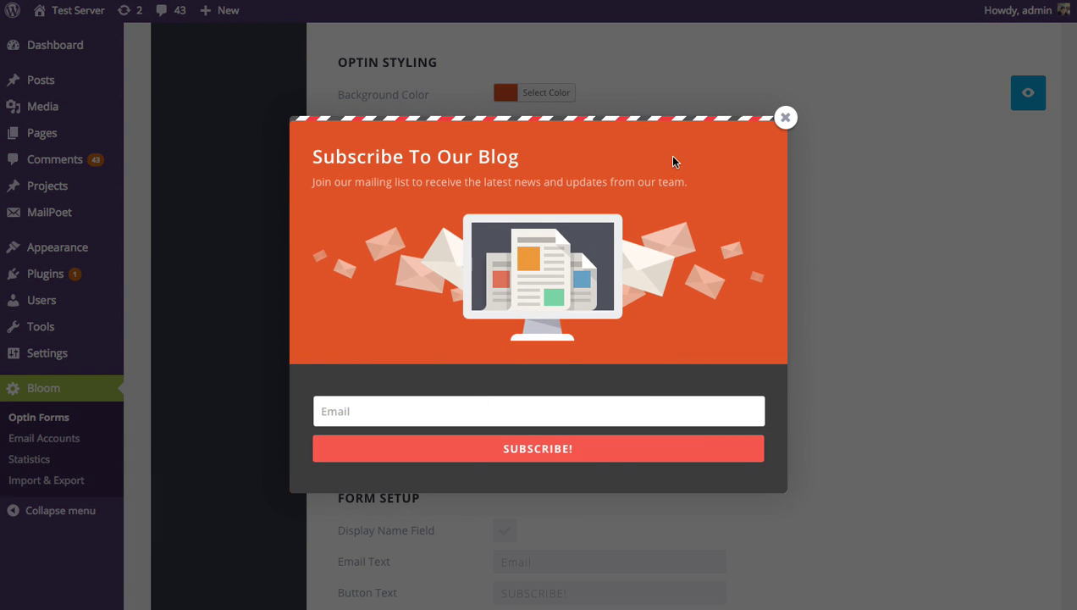
left_click(785, 117)
Preview the optin and examine the email field and button controlled by the Form Setup settings.
scroll(876, 172, "down", 3)
scroll(877, 172, "down", 3)
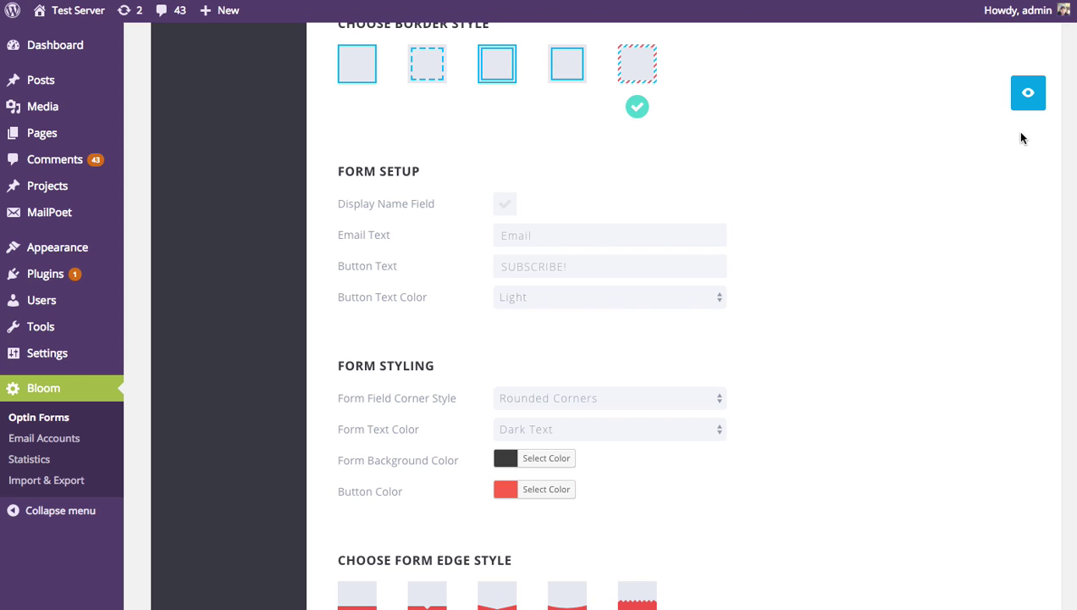
left_click(1026, 102)
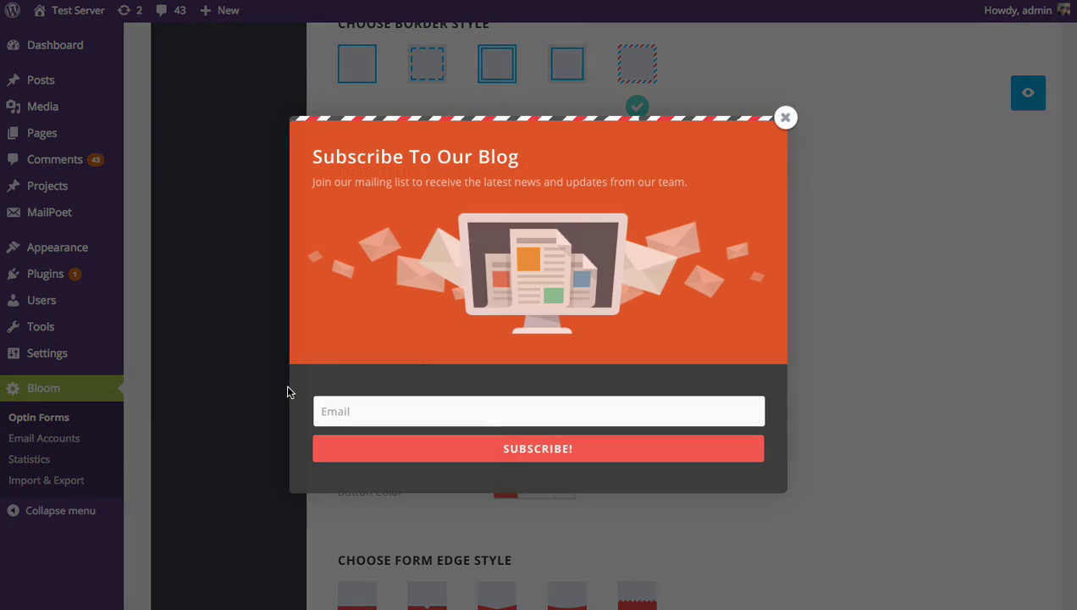
left_click(366, 411)
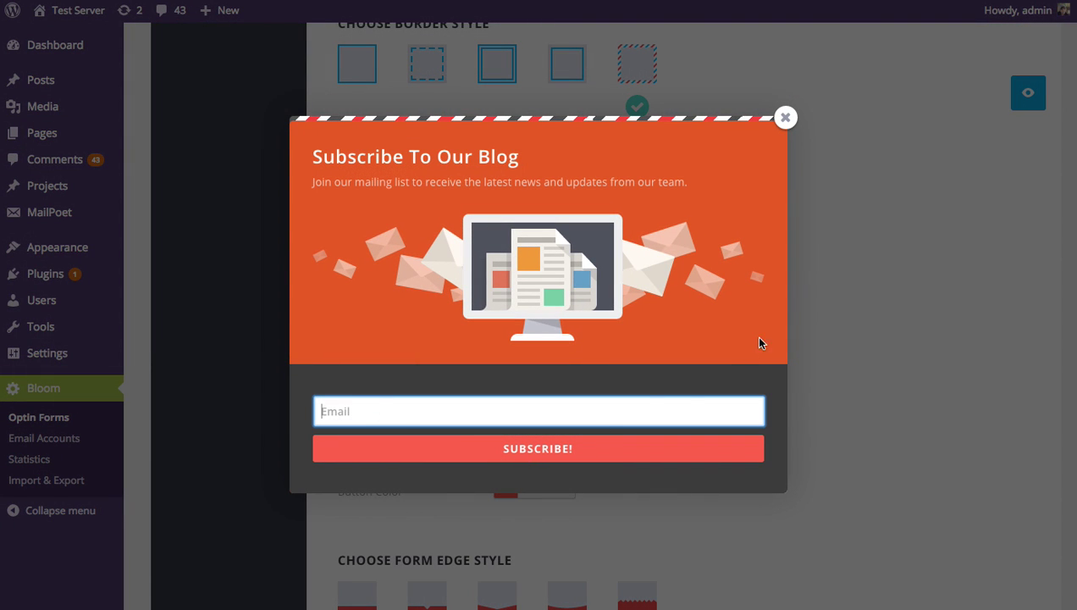
left_click(847, 155)
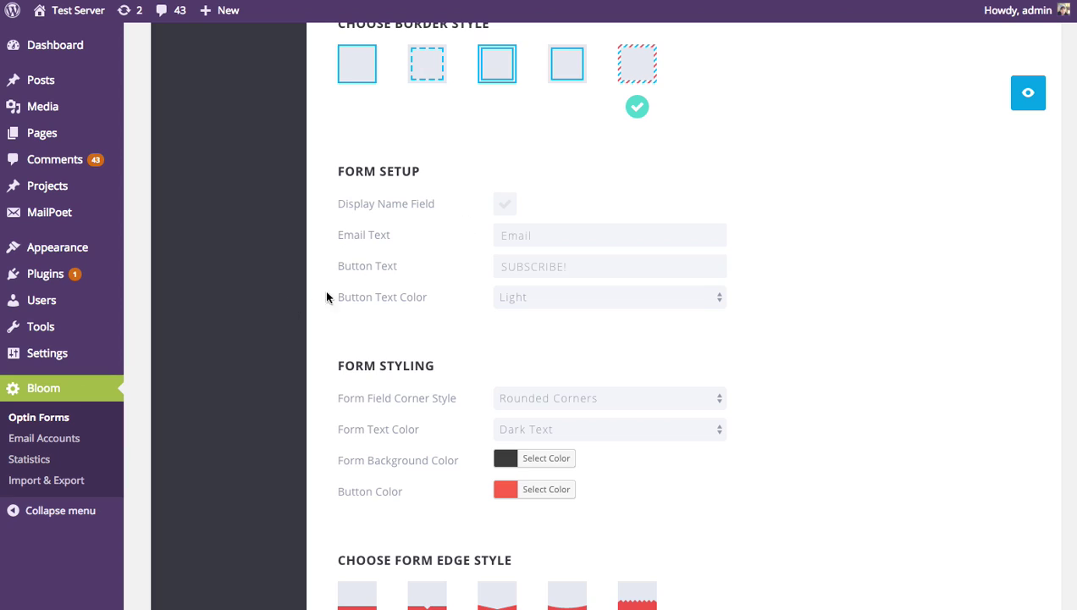
Set the form's button text to "Join Today" and review the button text colour options, keeping Light.
left_click(533, 264)
type("Join Today")
left_click(542, 298)
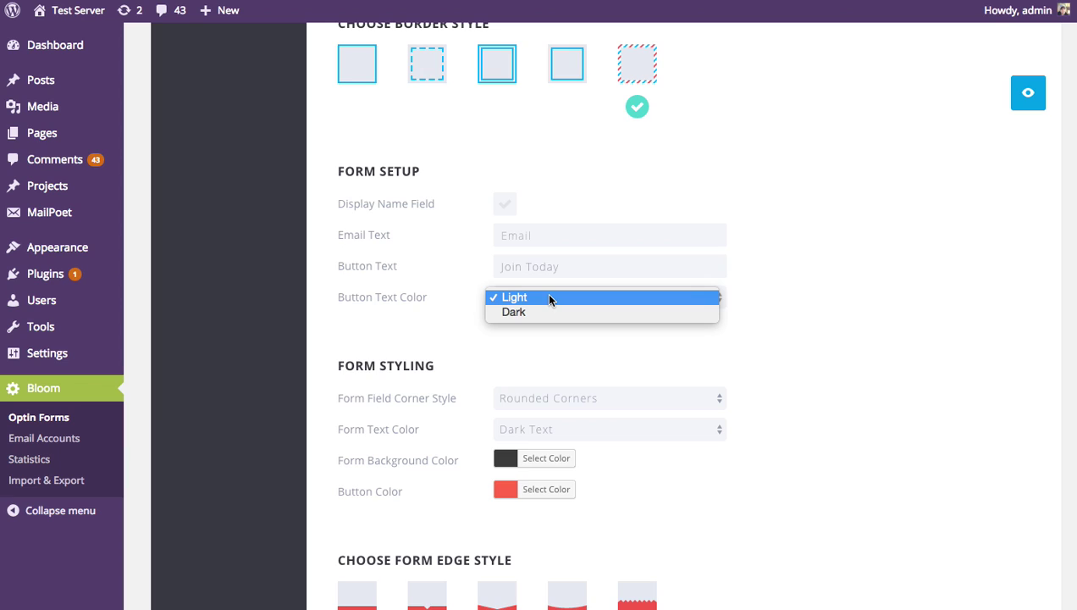
left_click(855, 280)
left_click(699, 297)
left_click(845, 293)
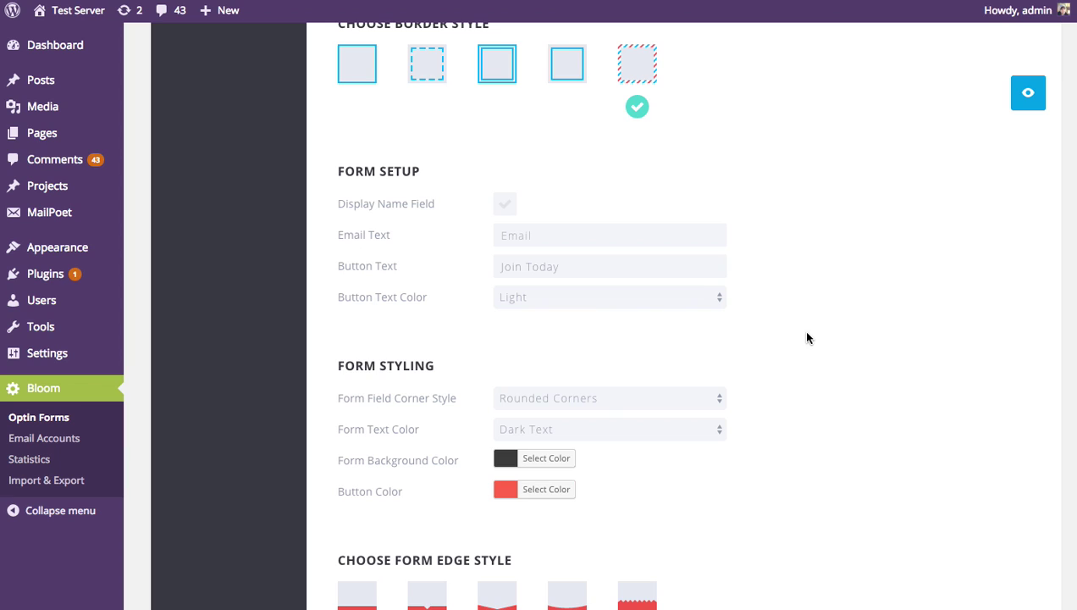
Set the form field corner style to Squared Corners and preview the optin.
scroll(810, 313, "down", 5)
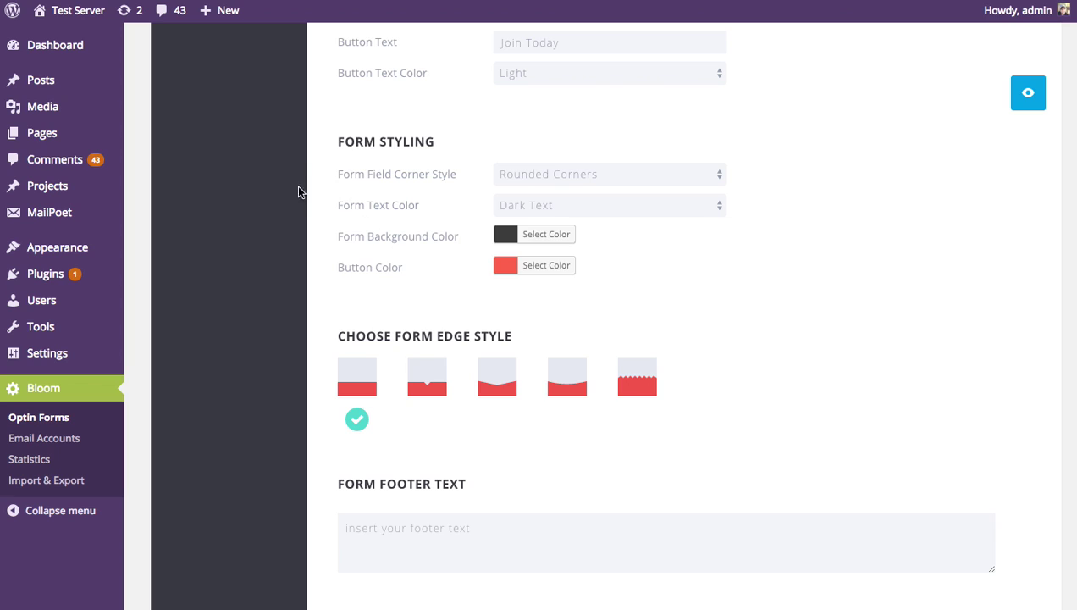
left_click(588, 177)
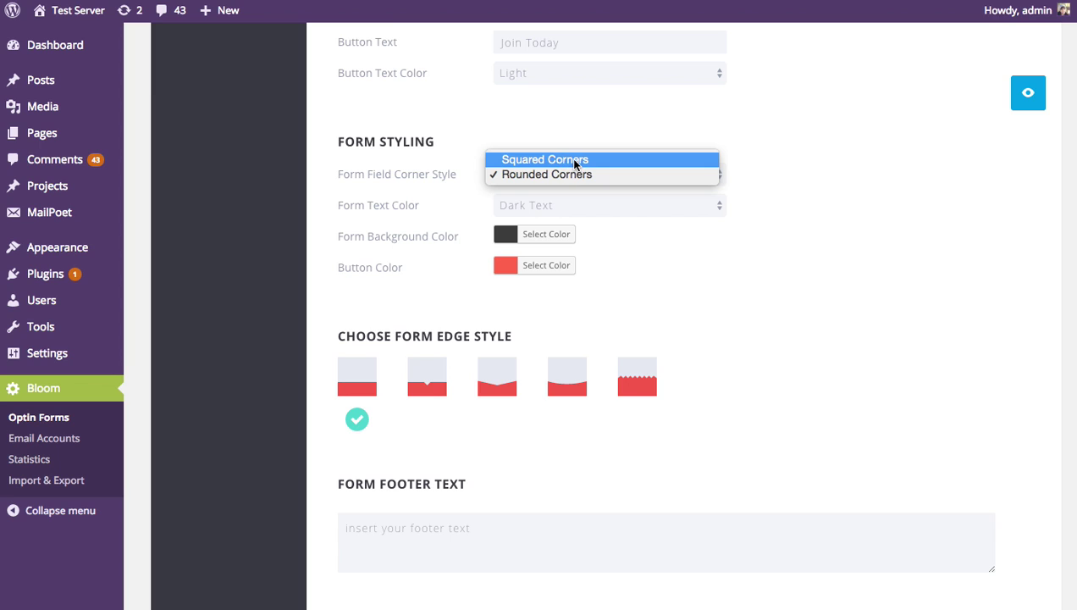
left_click(574, 161)
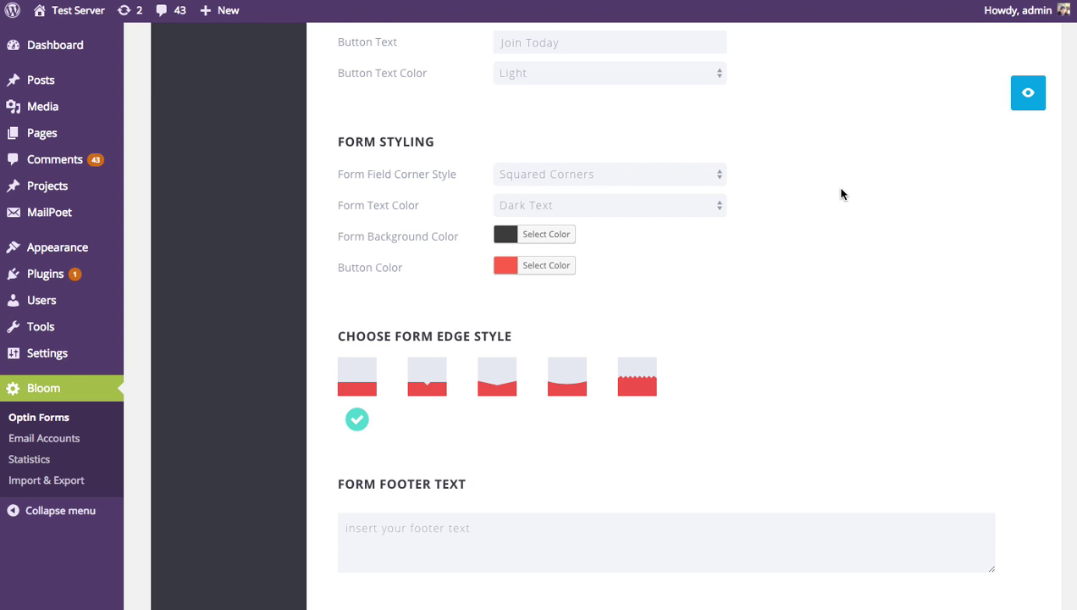
left_click(1030, 94)
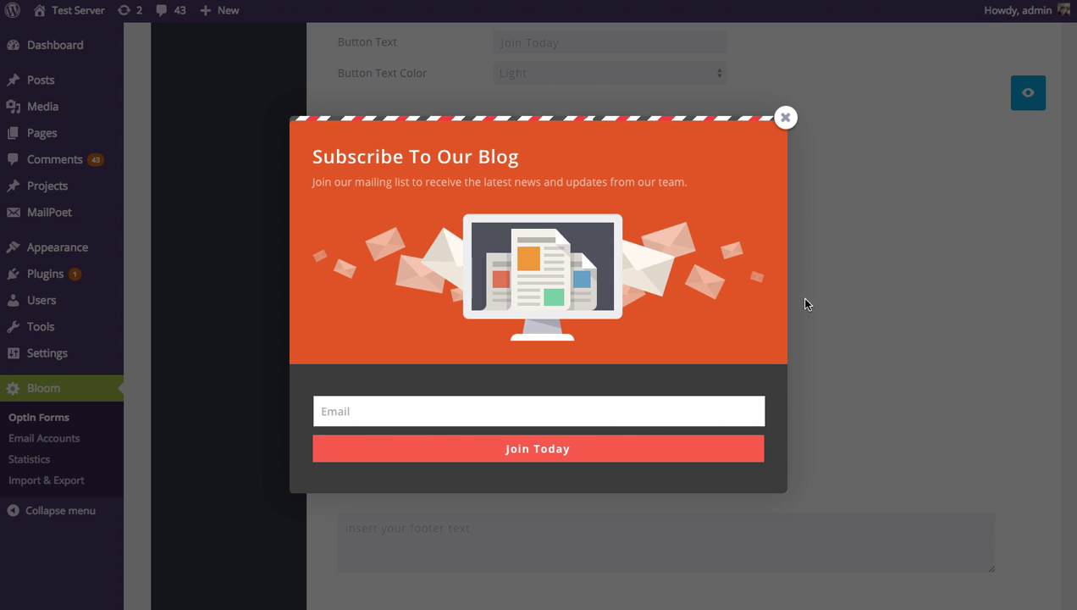
left_click(784, 118)
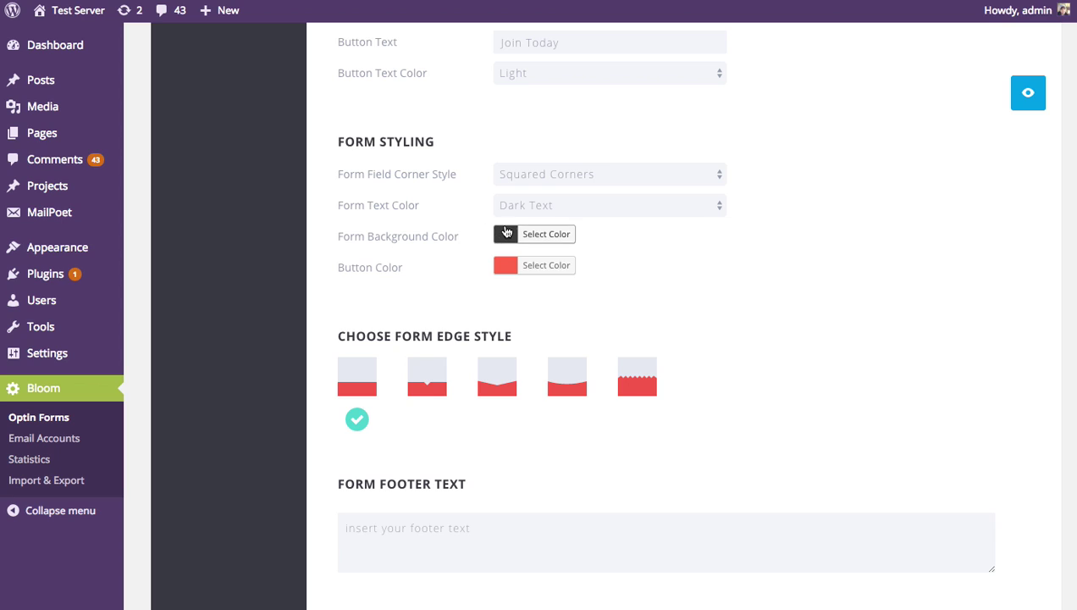
Change the form's button color to bright green and preview the optin.
left_click(503, 267)
left_click(599, 445)
left_click_drag(539, 311, 535, 321)
left_click(800, 203)
left_click(1022, 89)
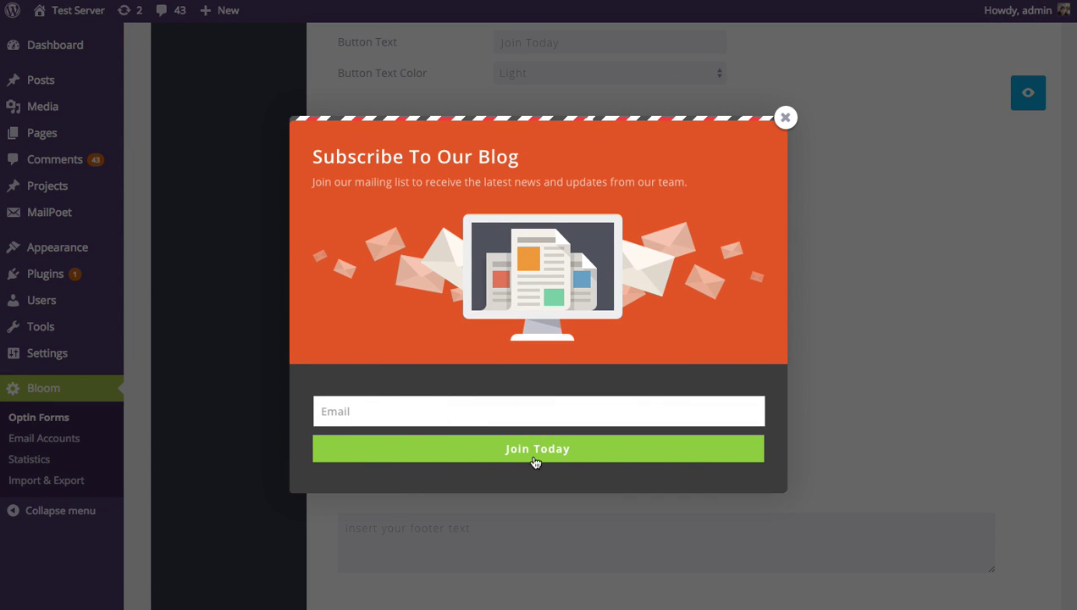
left_click(785, 117)
Choose the zigzag form edge style for the optin and preview it.
scroll(857, 186, "down", 5)
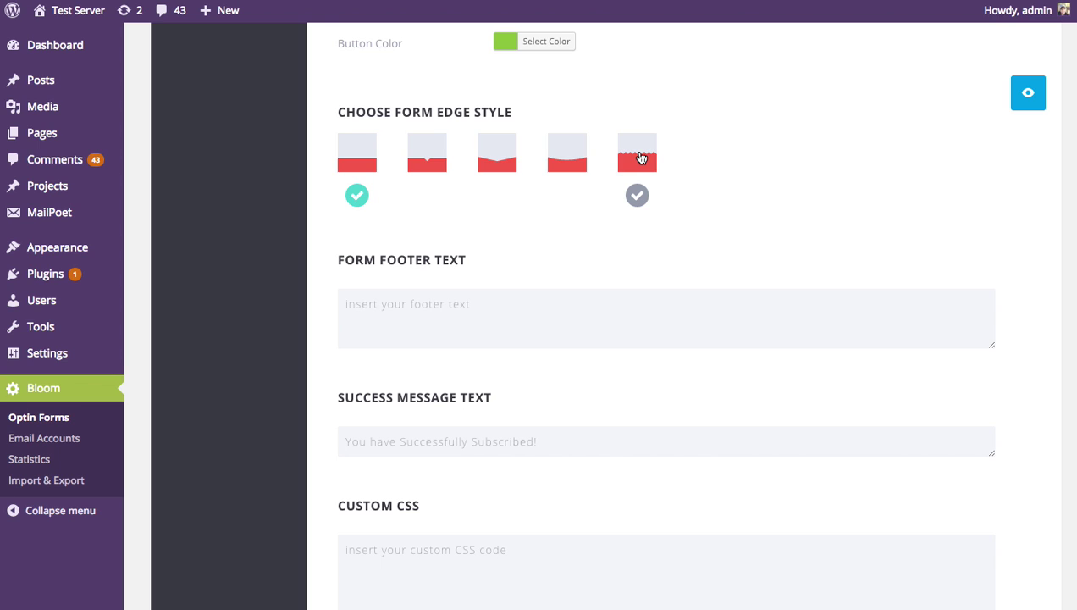
scroll(729, 199, "up", 1)
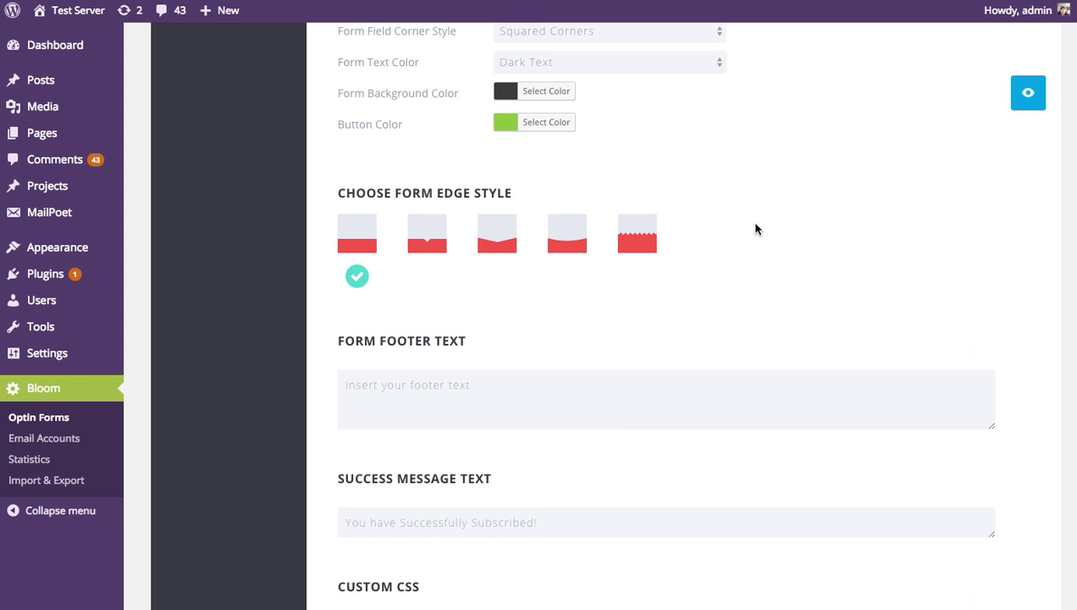
left_click(643, 245)
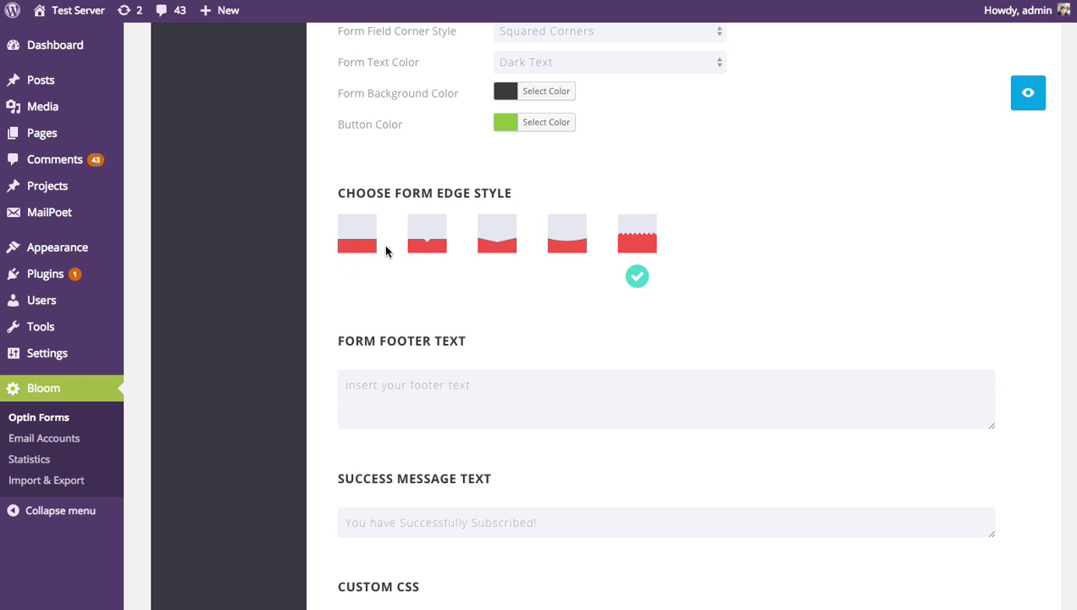
left_click(1015, 98)
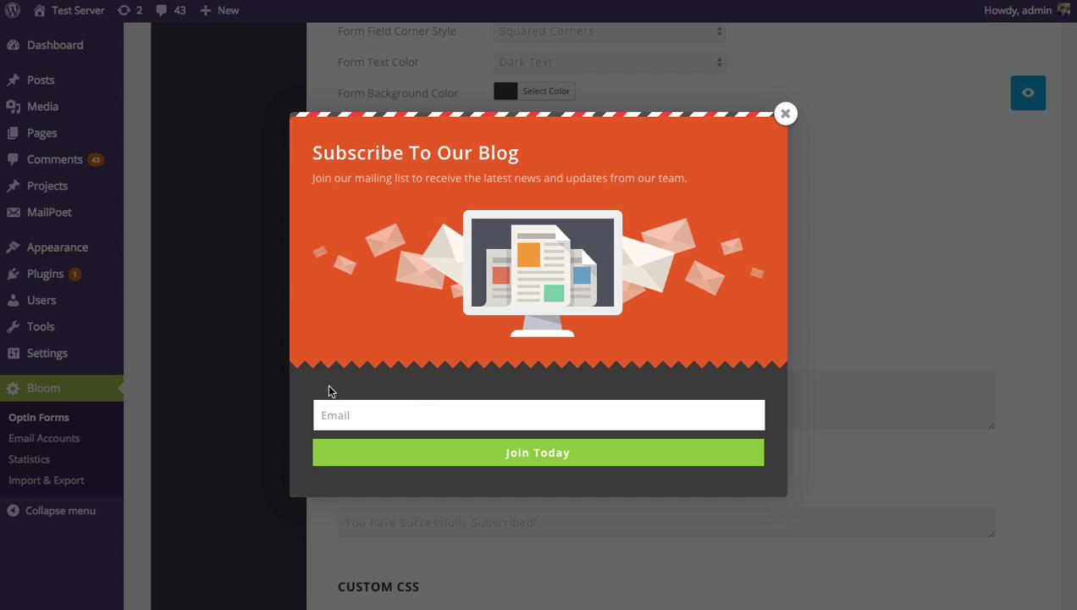
left_click(785, 113)
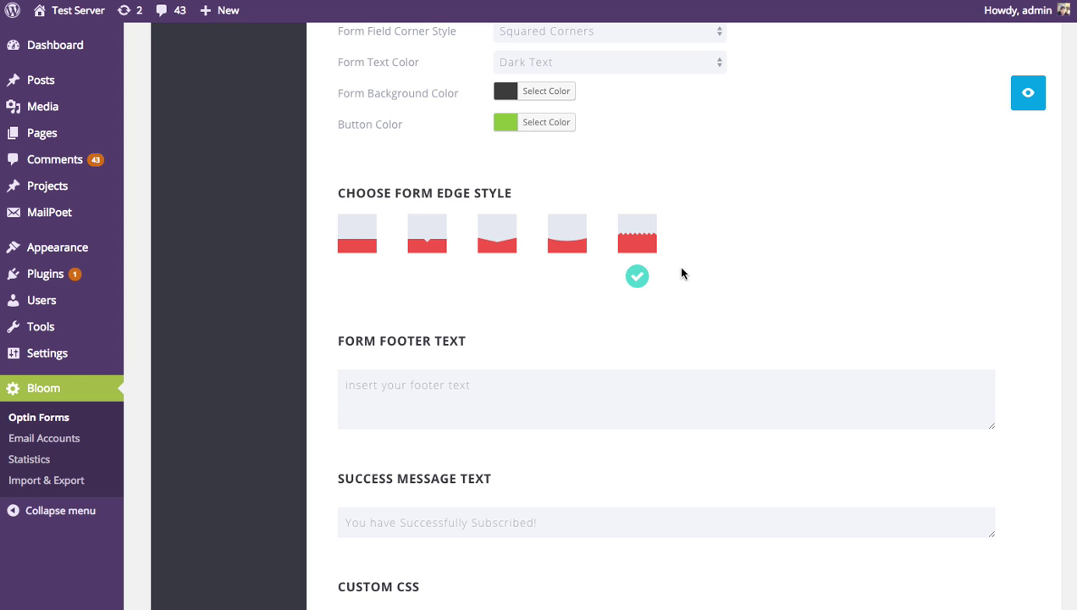
Choose the form edge style with the small central triangle pointer and preview the optin.
left_click(419, 243)
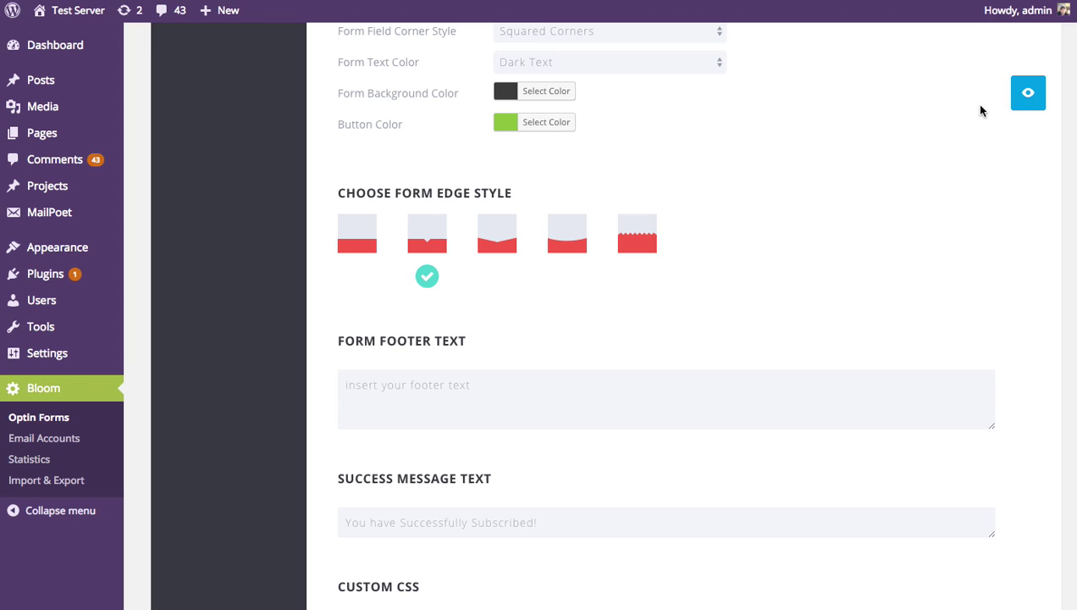
left_click(1027, 93)
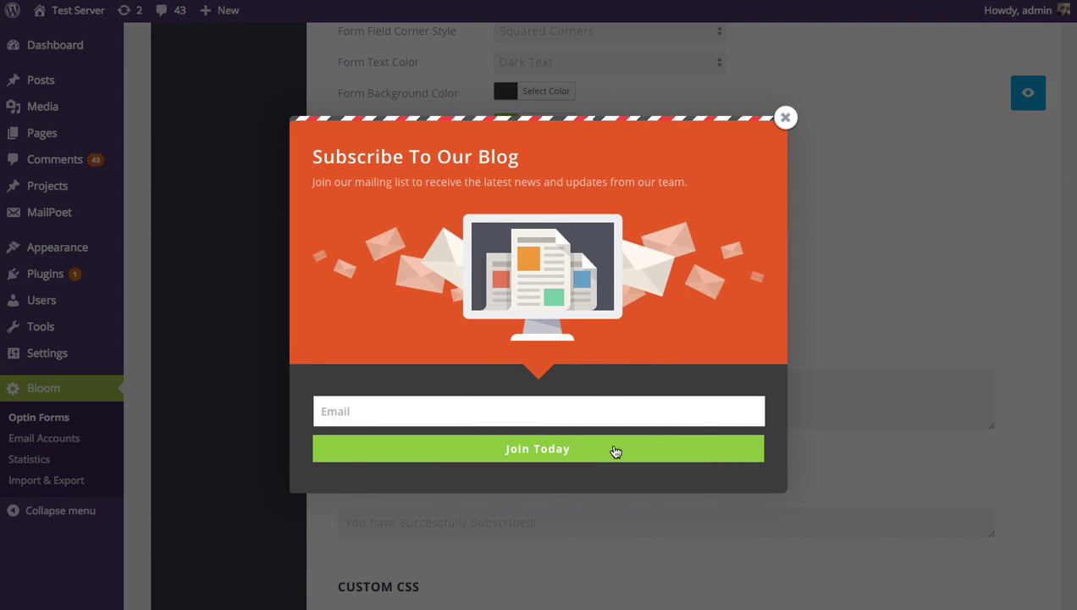
left_click(785, 117)
Examine the form footer text, success message text and custom CSS fields of the optin design.
scroll(842, 212, "down", 1)
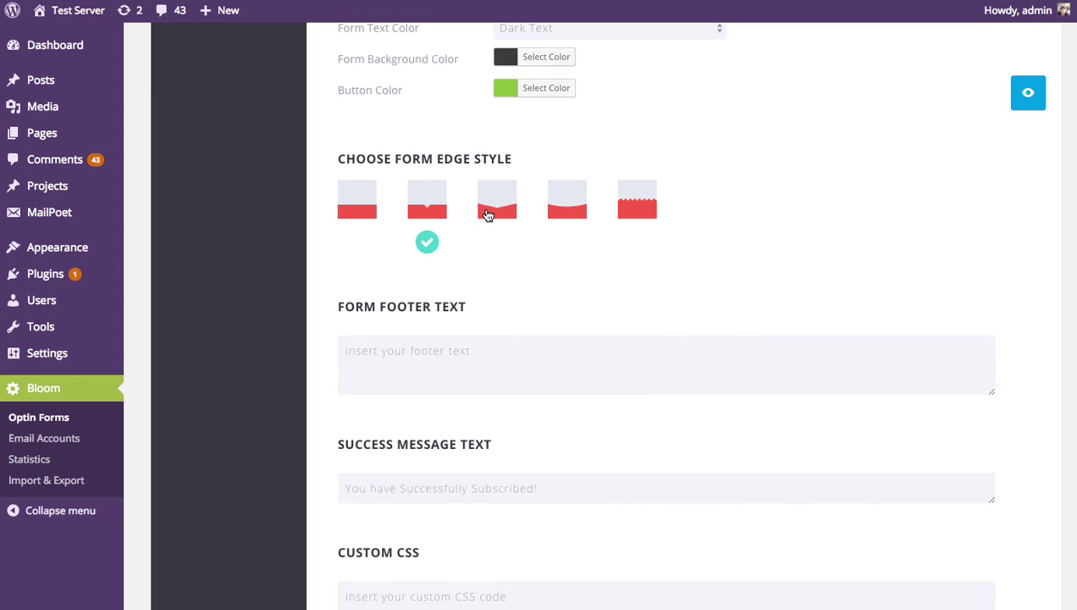
scroll(1008, 231, "down", 1)
scroll(1025, 235, "down", 4)
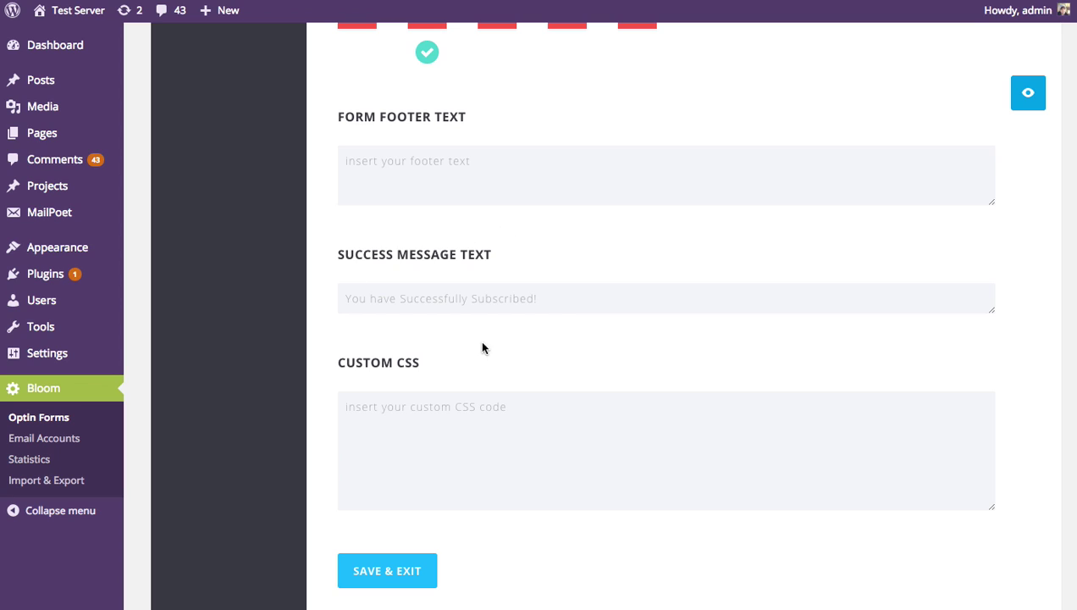
left_click(464, 301)
left_click(422, 425)
scroll(627, 555, "down", 3)
Save the finished optin design and exit to the list of active optins.
scroll(681, 548, "up", 15)
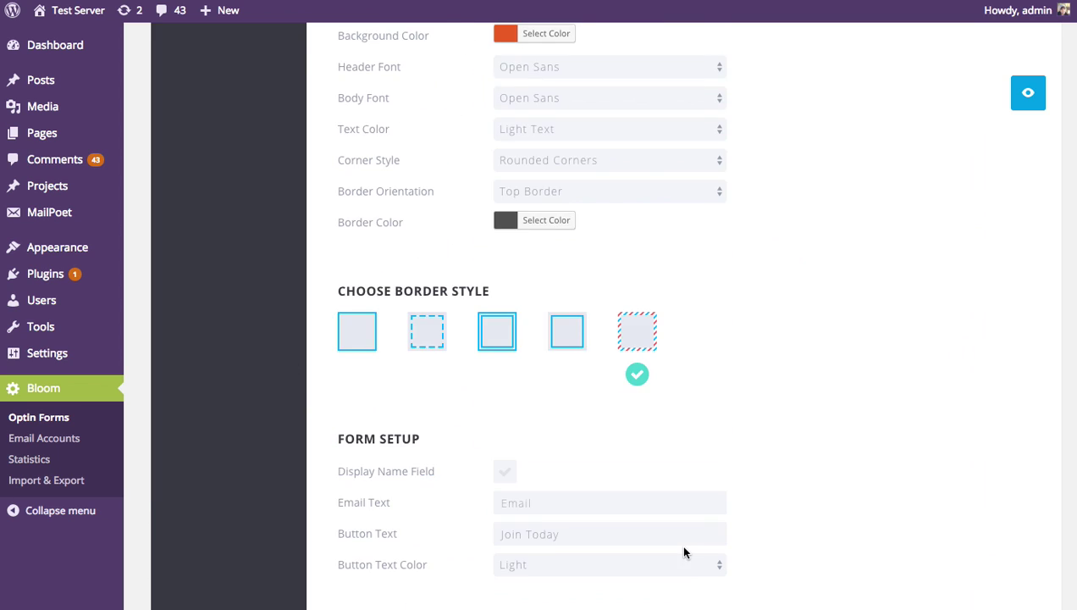
scroll(701, 507, "down", 4)
scroll(702, 505, "up", 5)
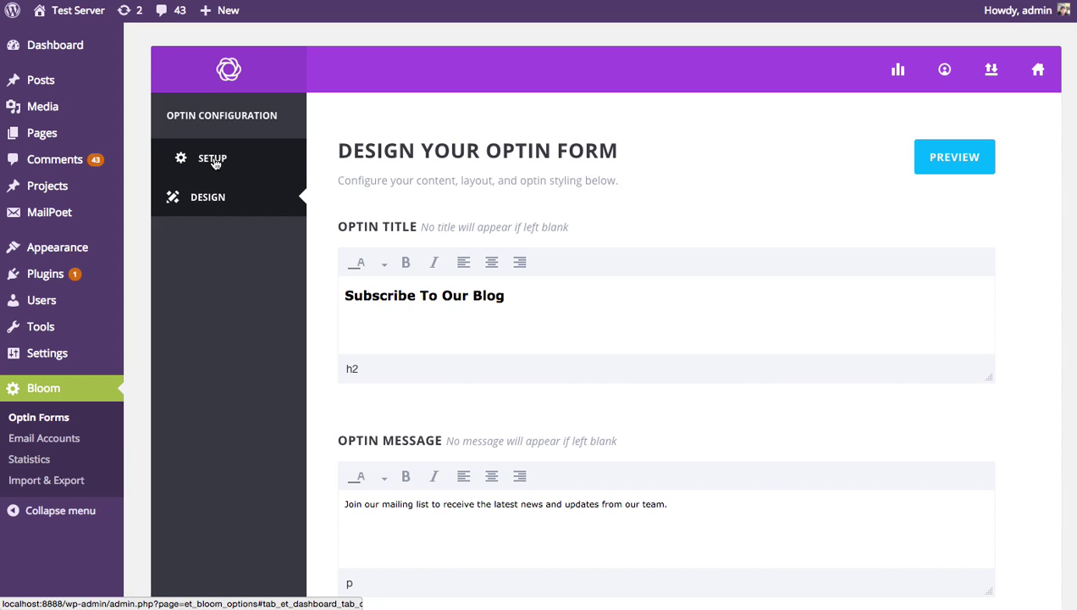
scroll(530, 251, "down", 20)
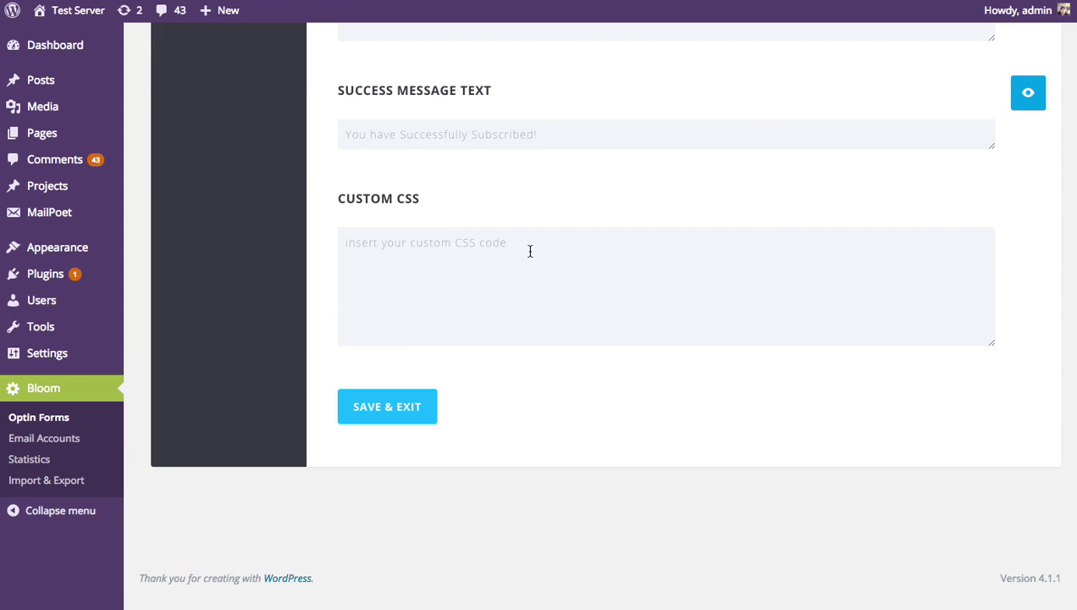
left_click(410, 415)
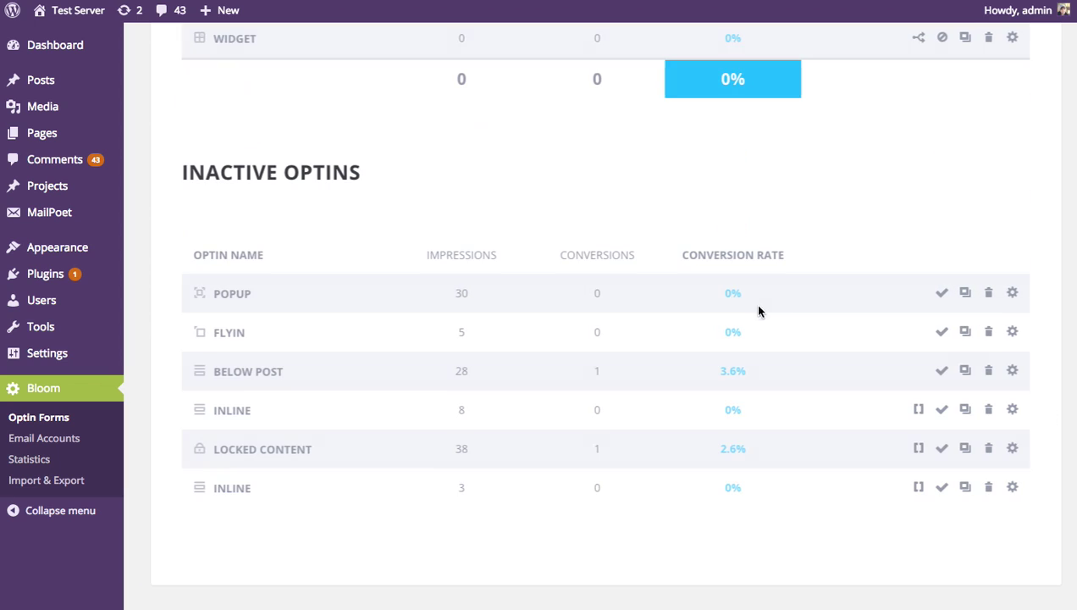
scroll(758, 340, "up", 3)
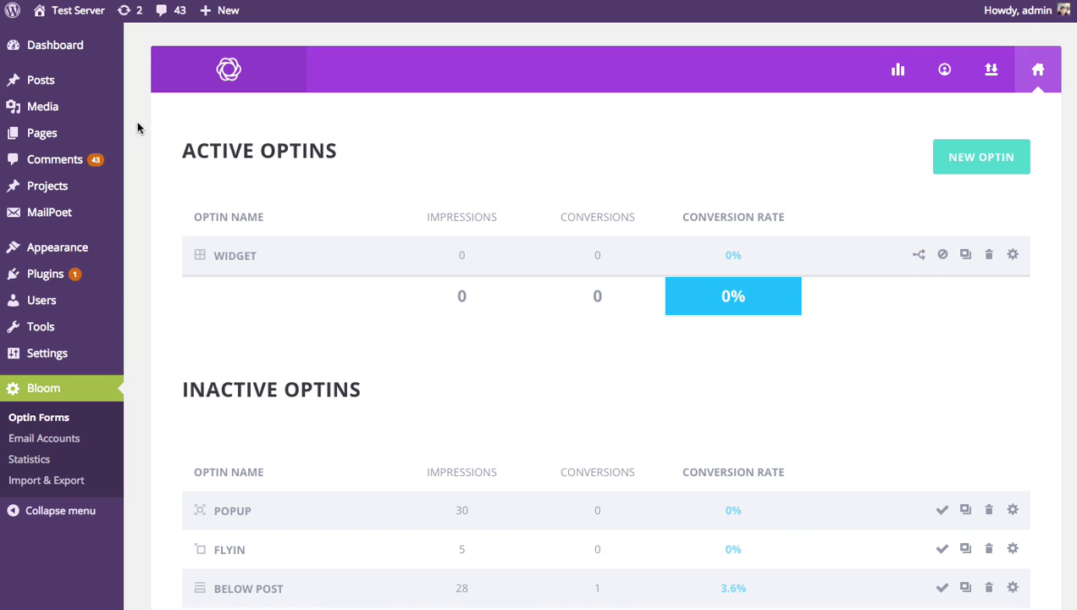
Go to the site's widget management page and add a Bloom widget above Recent Posts in the Sidebar area.
mouse_move(59, 252)
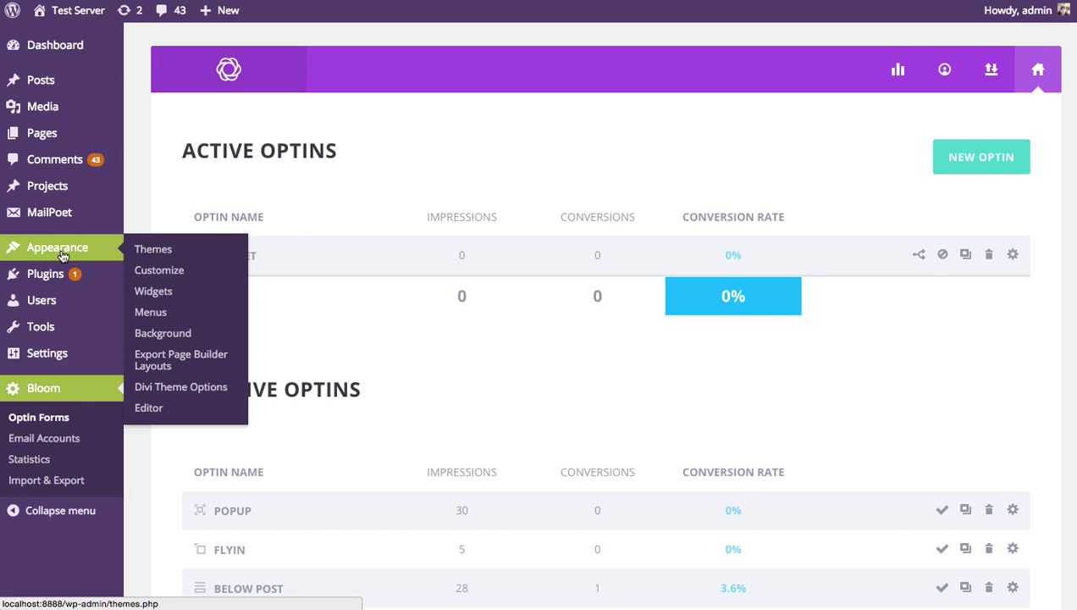
left_click(145, 295)
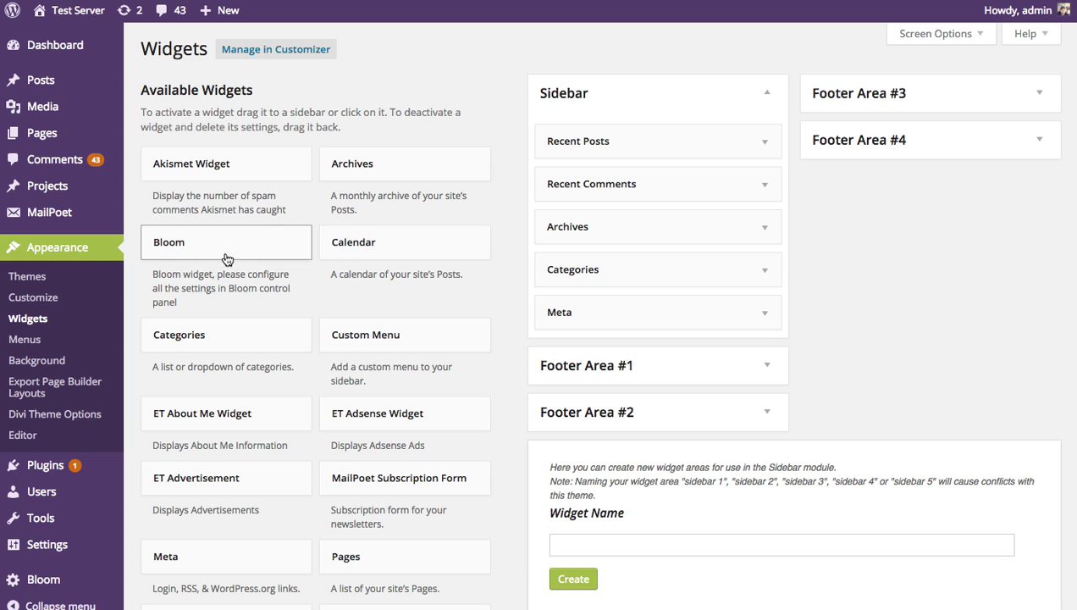
left_click_drag(216, 248, 589, 126)
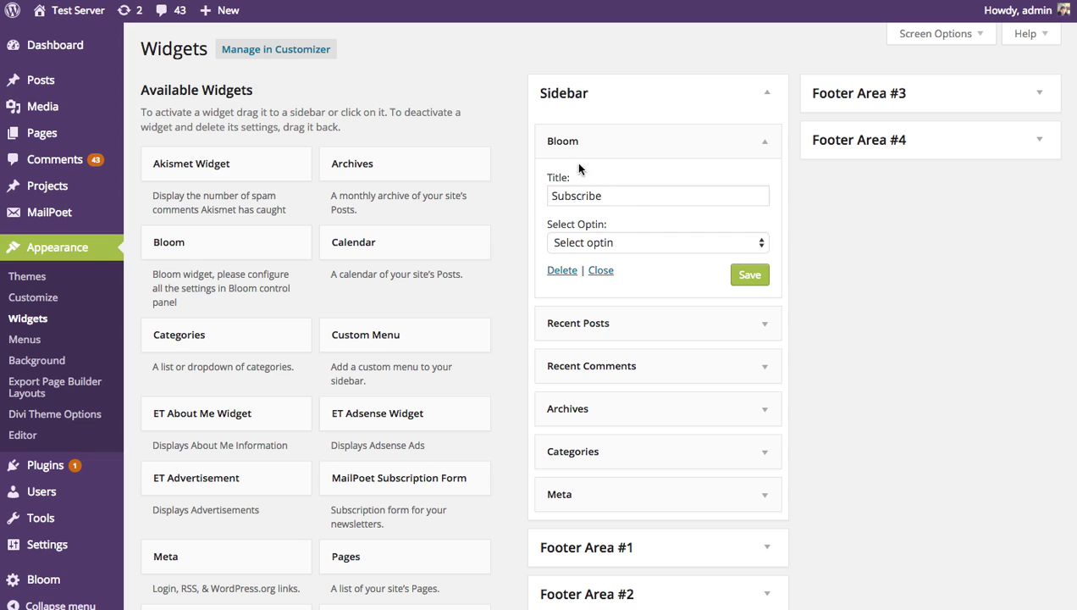
Assign the optin named Widget to the sidebar's Bloom widget and save the widget.
left_click(620, 244)
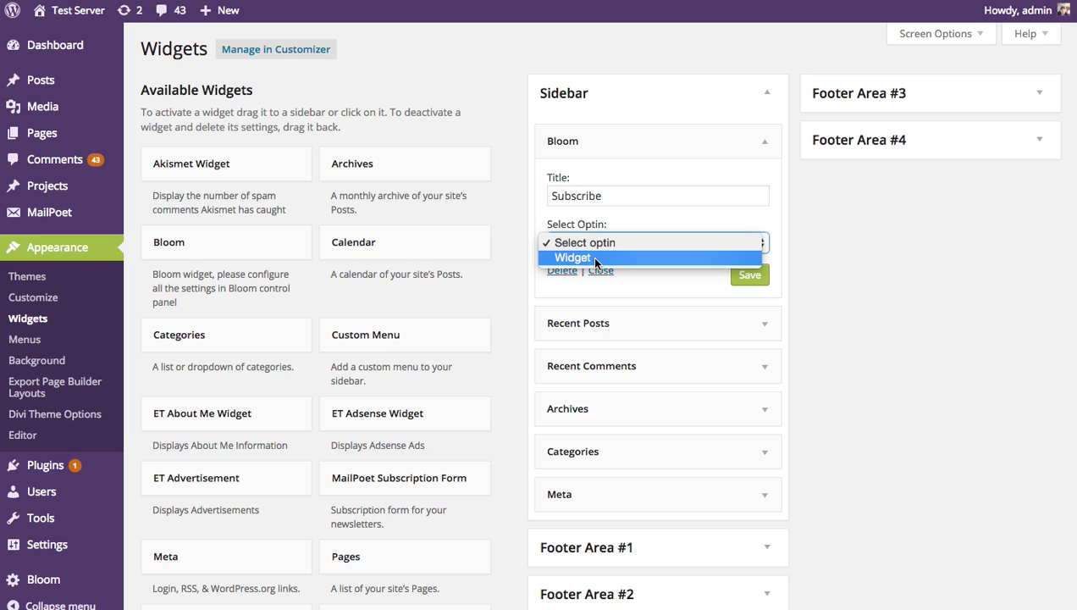
left_click(595, 260)
left_click(748, 274)
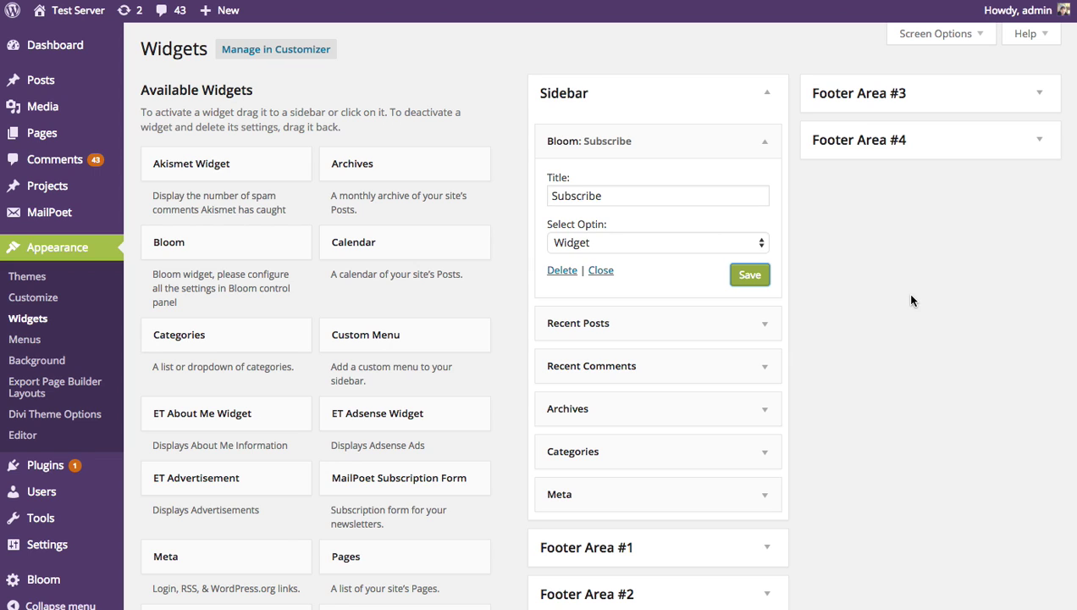
Visit the live site's blog, open the post "Meet The Car Of The Future" and examine the optin in its sidebar.
left_click(70, 13)
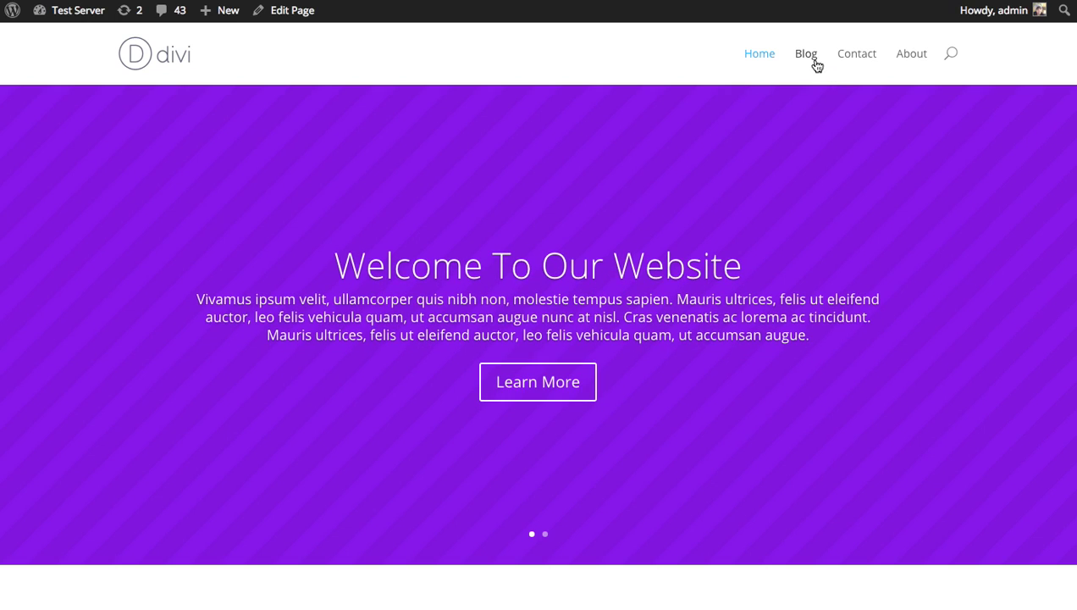
left_click(810, 58)
scroll(478, 193, "down", 4)
left_click(227, 269)
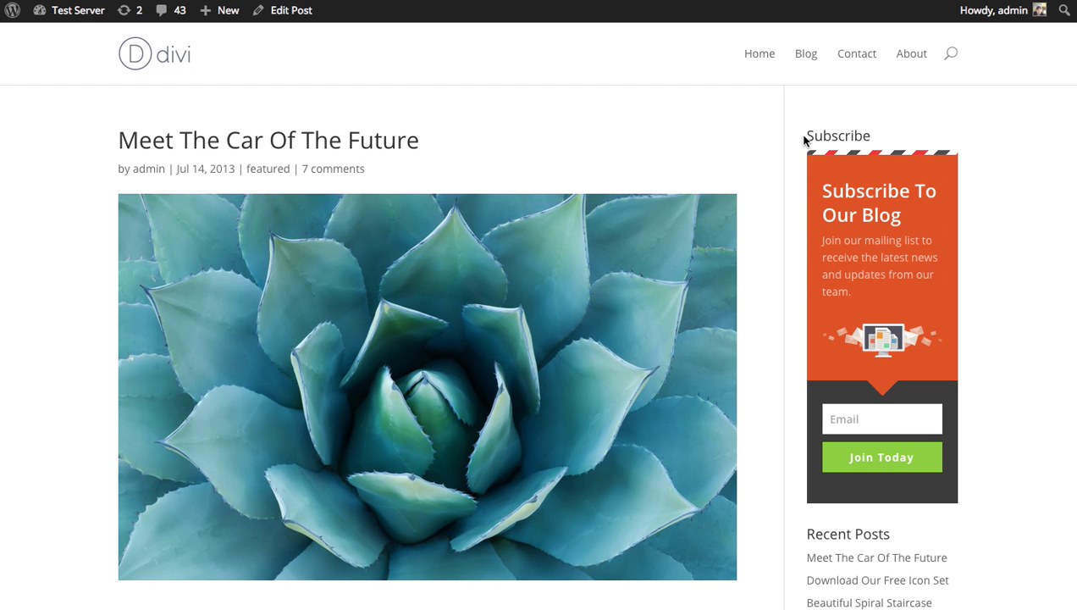
double_click(991, 213)
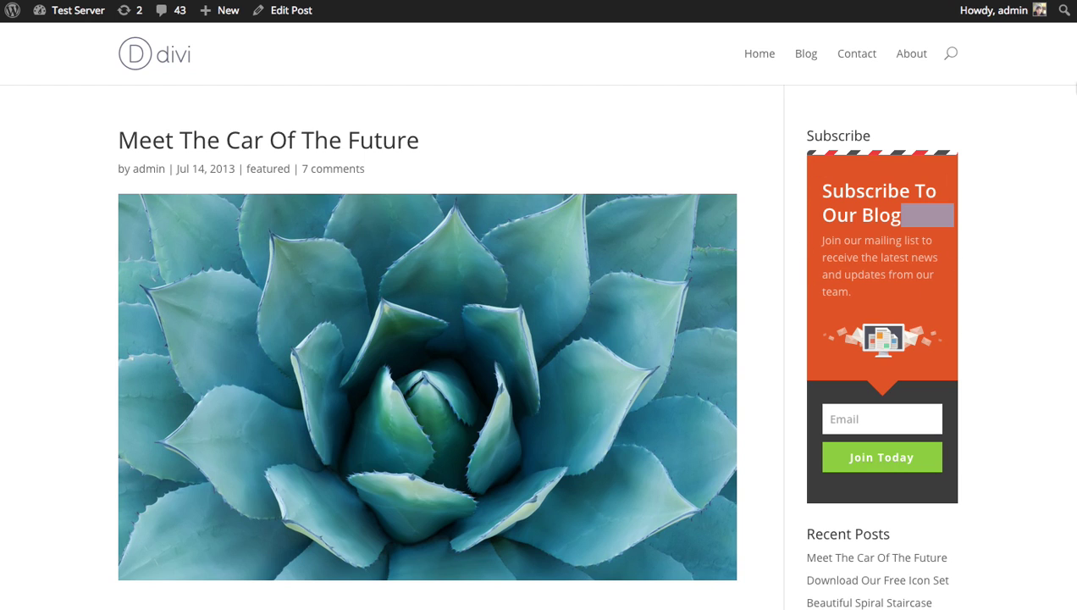
mouse_move(1072, 33)
left_mouse_down()
mouse_move(1065, 399)
mouse_move(1071, 25)
left_mouse_up()
left_click(1006, 175)
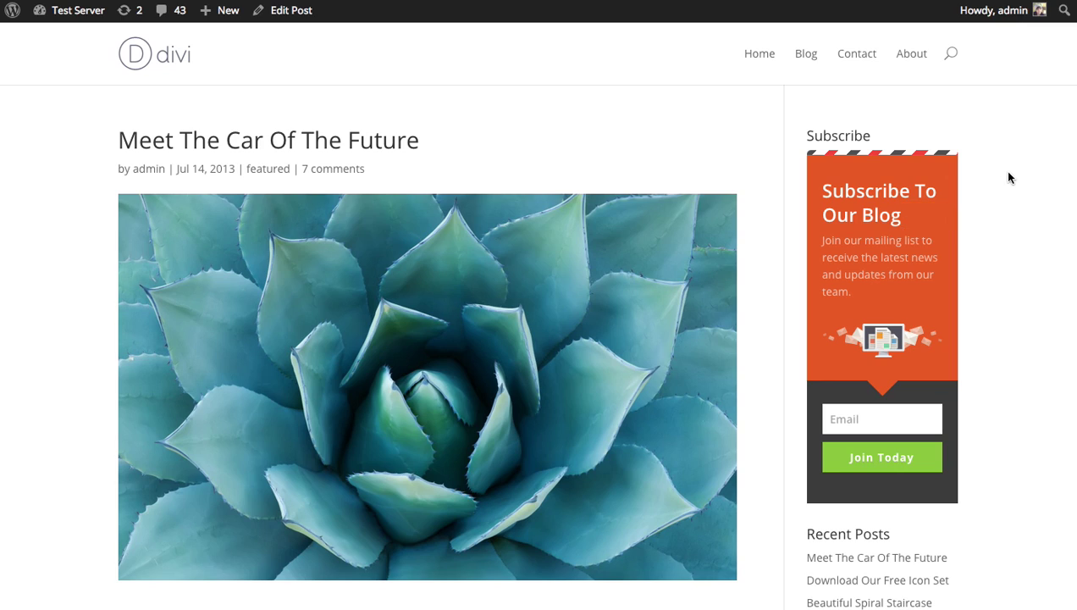